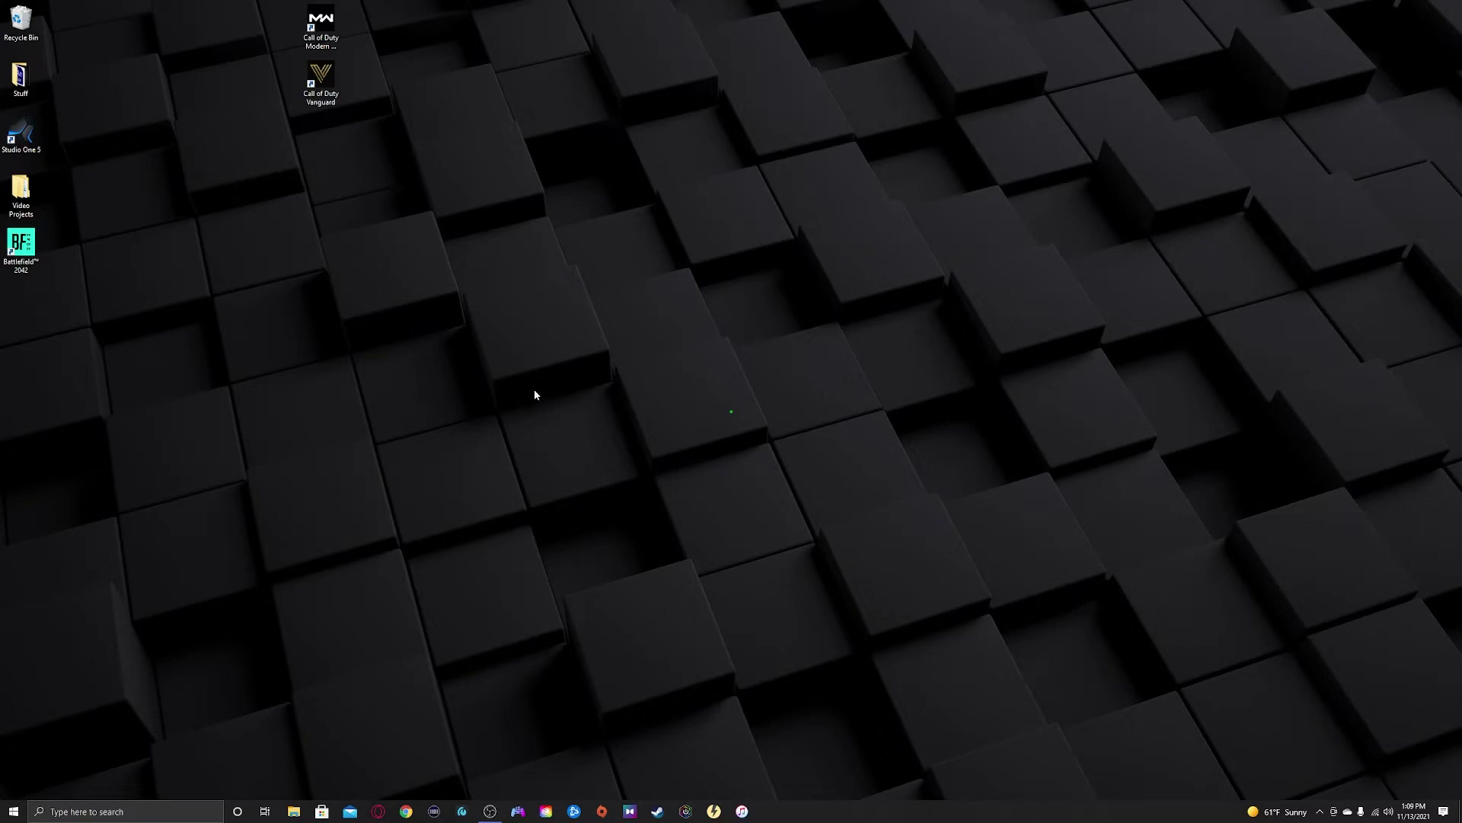
- From the desktop menu, open Display settings and confirm displays 1 and 2 are duplicated at 2560 × 1440
right_click(391, 290)
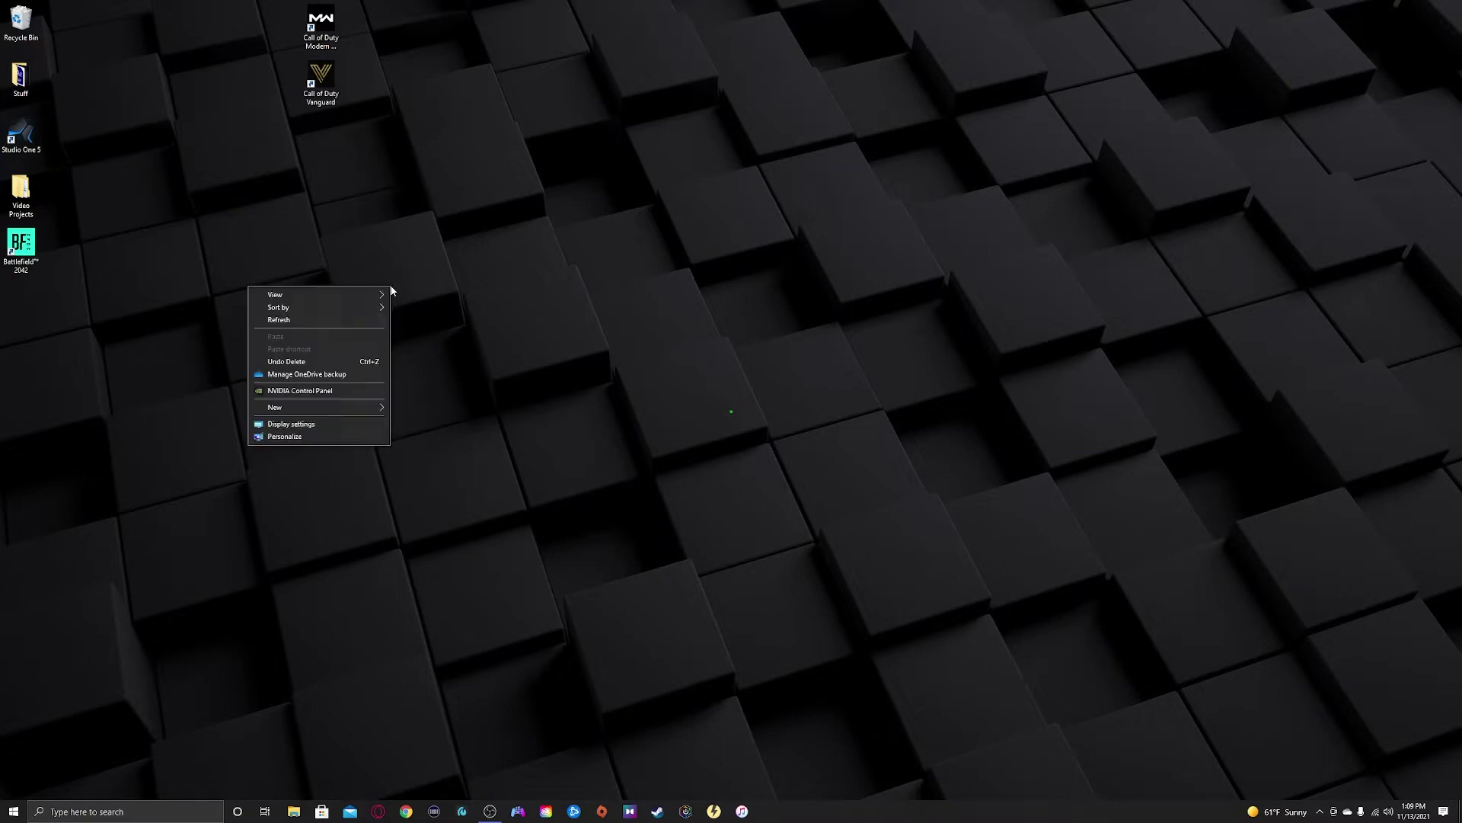
click(302, 424)
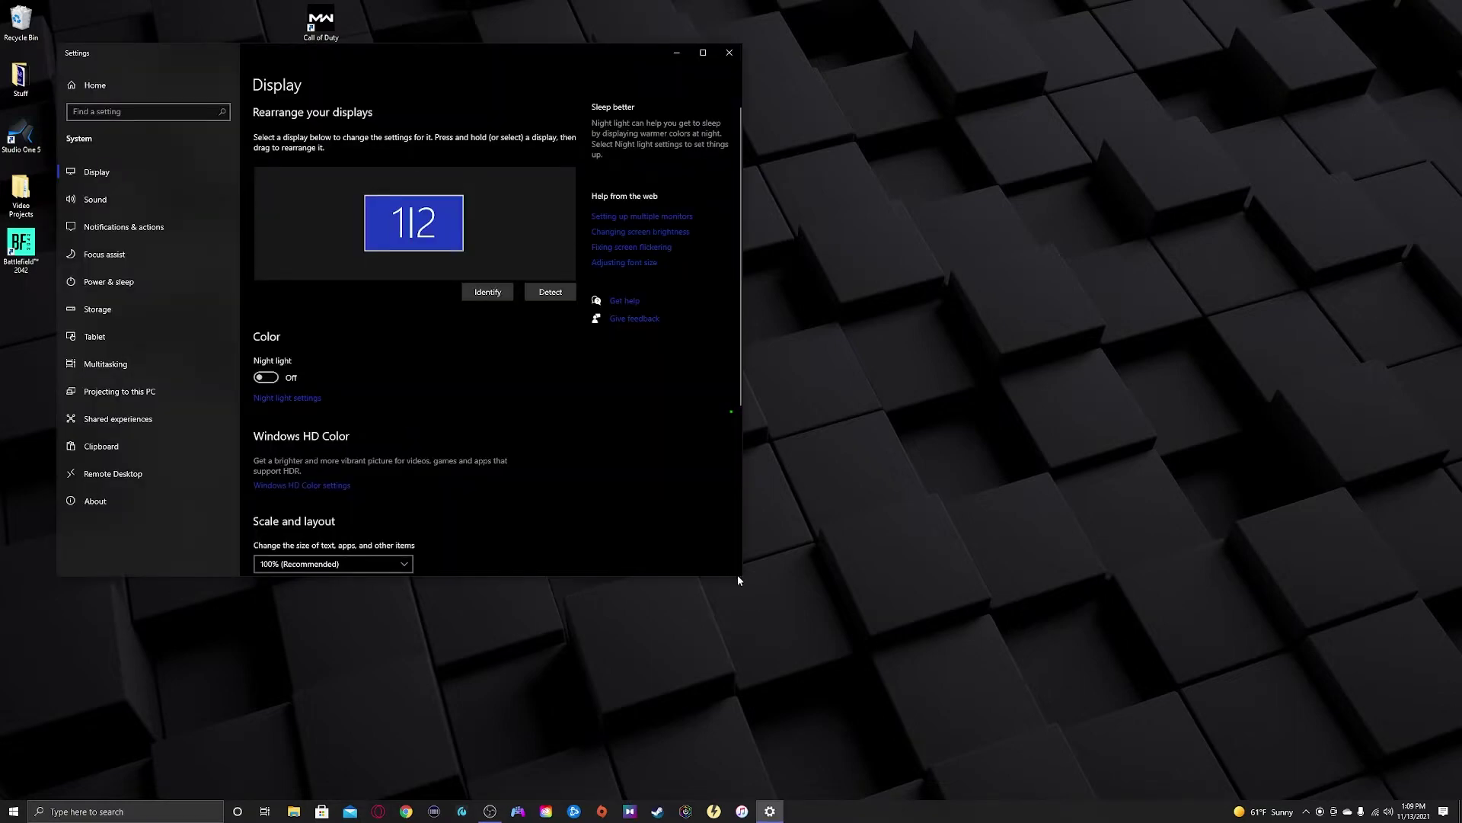
scroll(737, 573, down, 1)
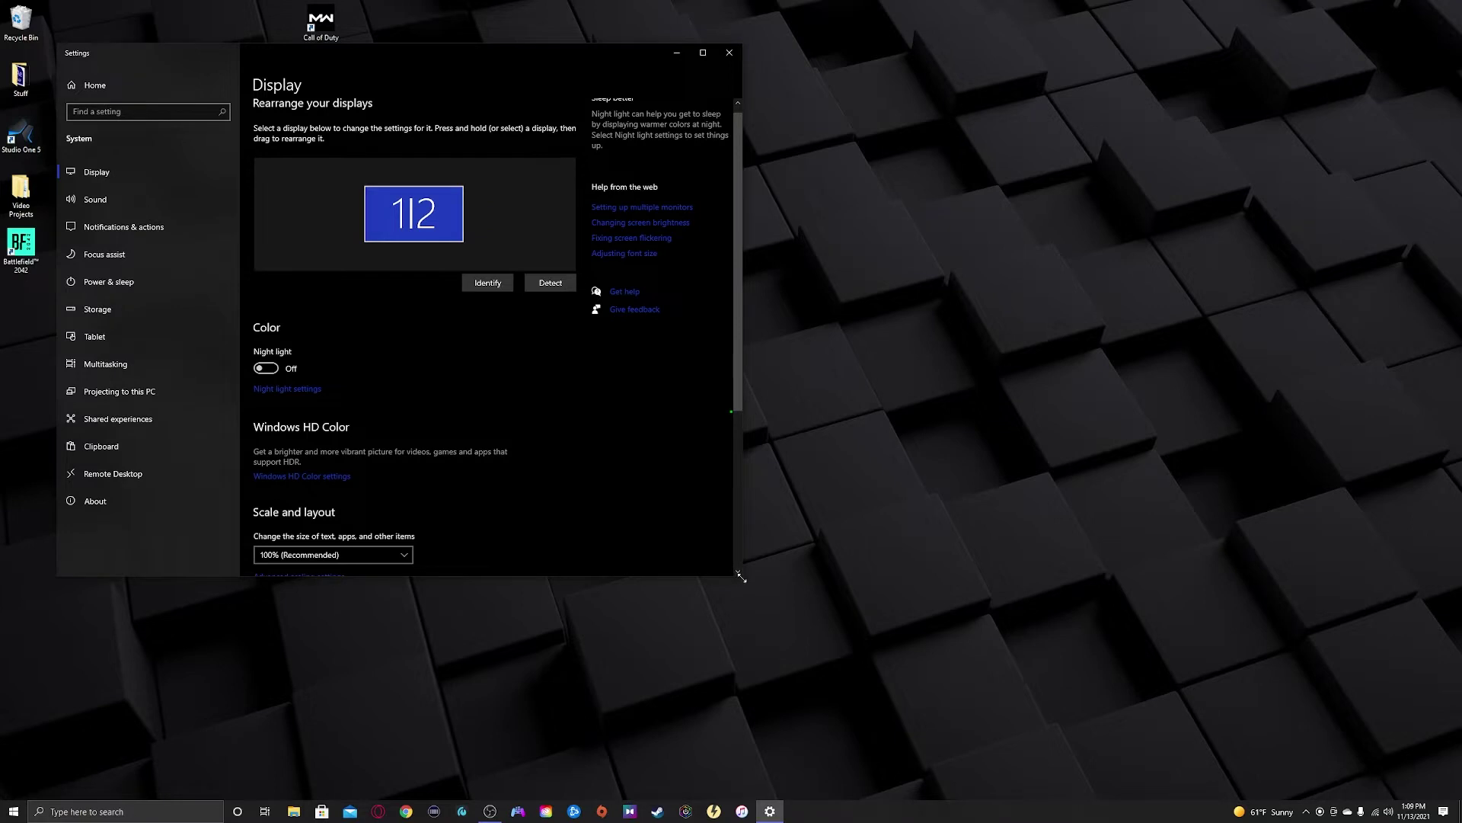
drag(741, 578, 1141, 723)
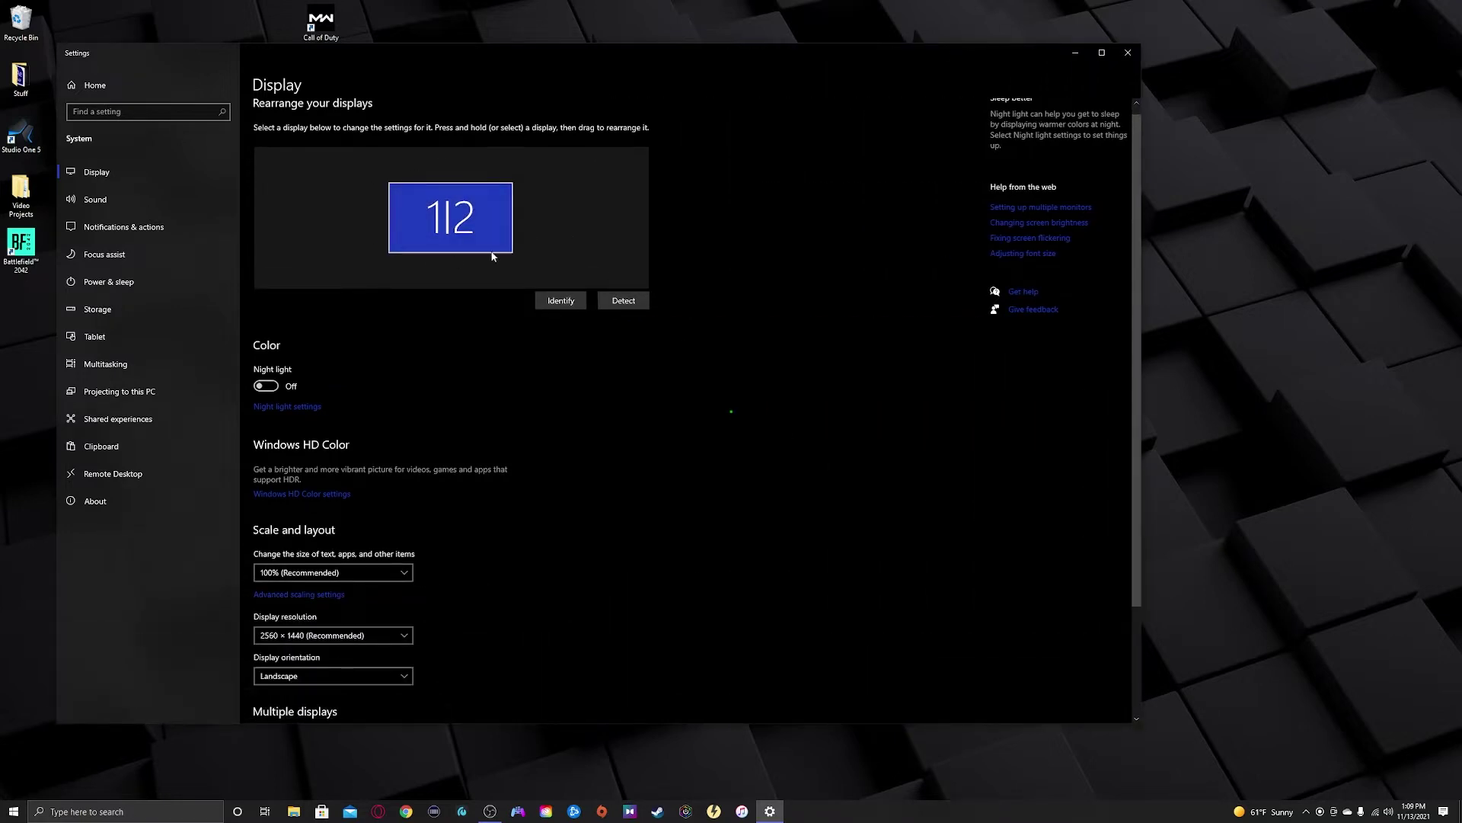
scroll(478, 306, down, 2)
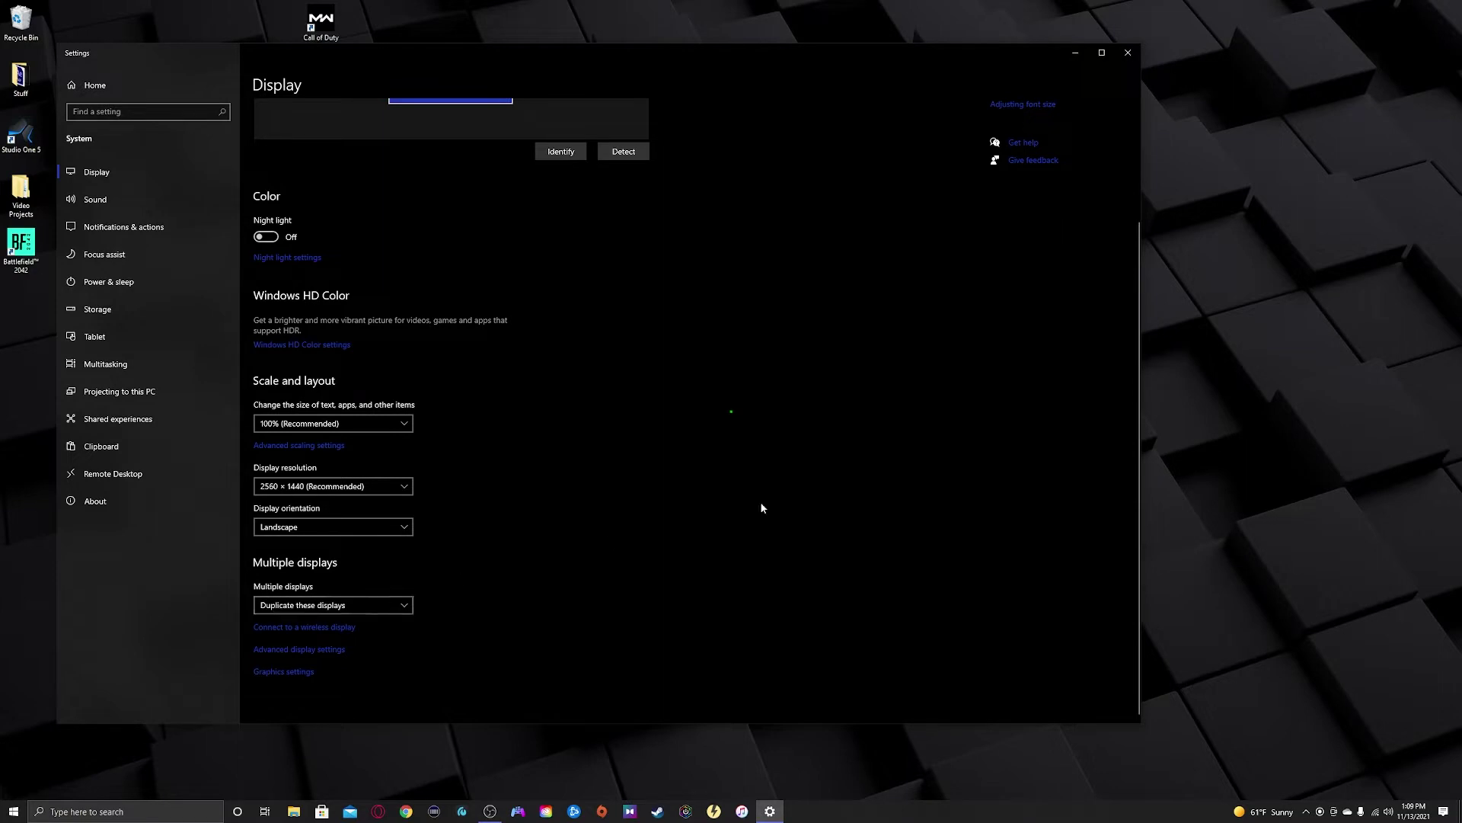
scroll(517, 311, up, 3)
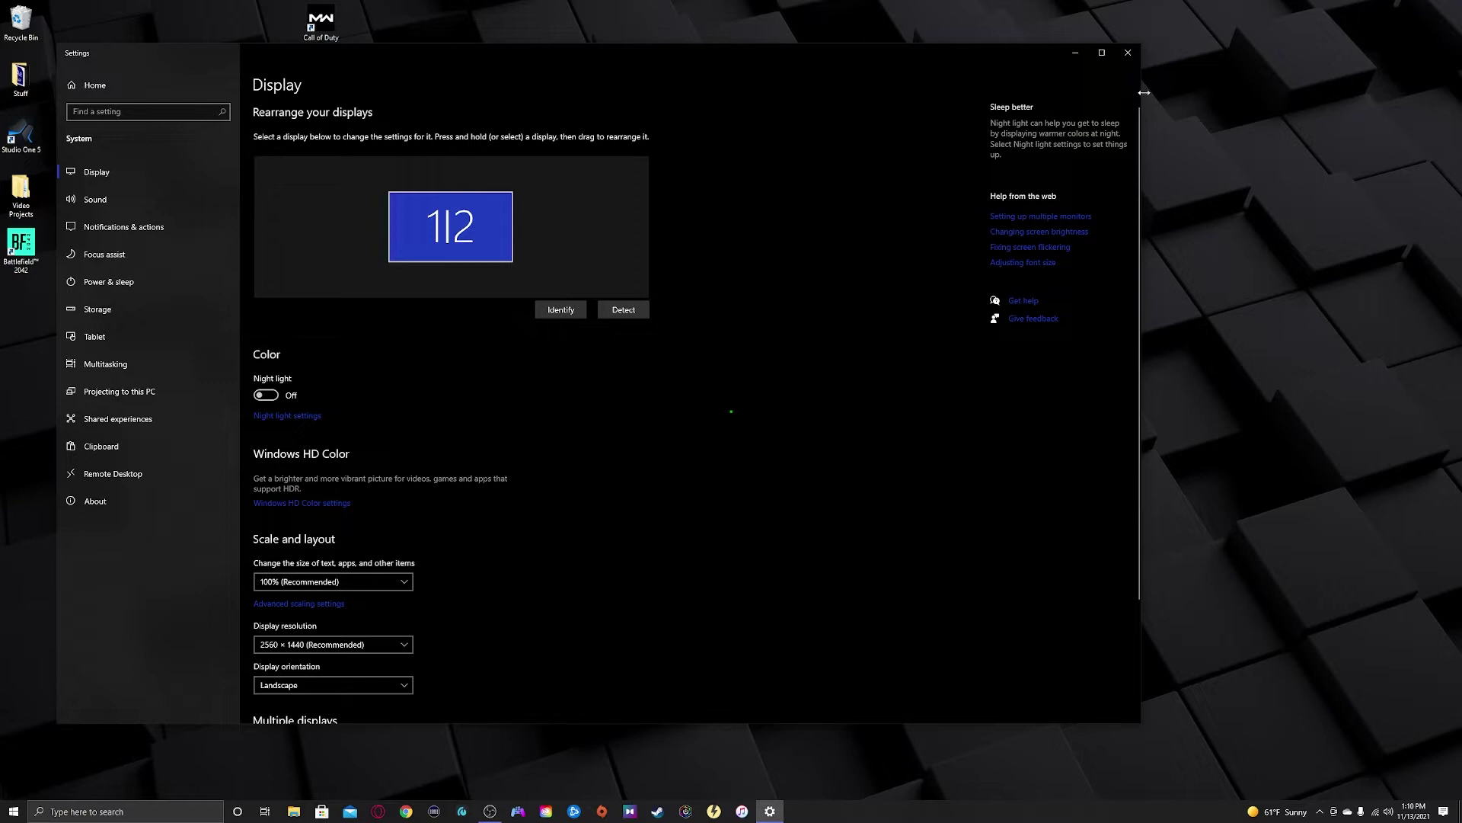
- Close Settings and open NVIDIA Control Panel's Change resolution page for the HD60 S+ HDMI HDTV display at 240Hz
click(1128, 53)
right_click(559, 272)
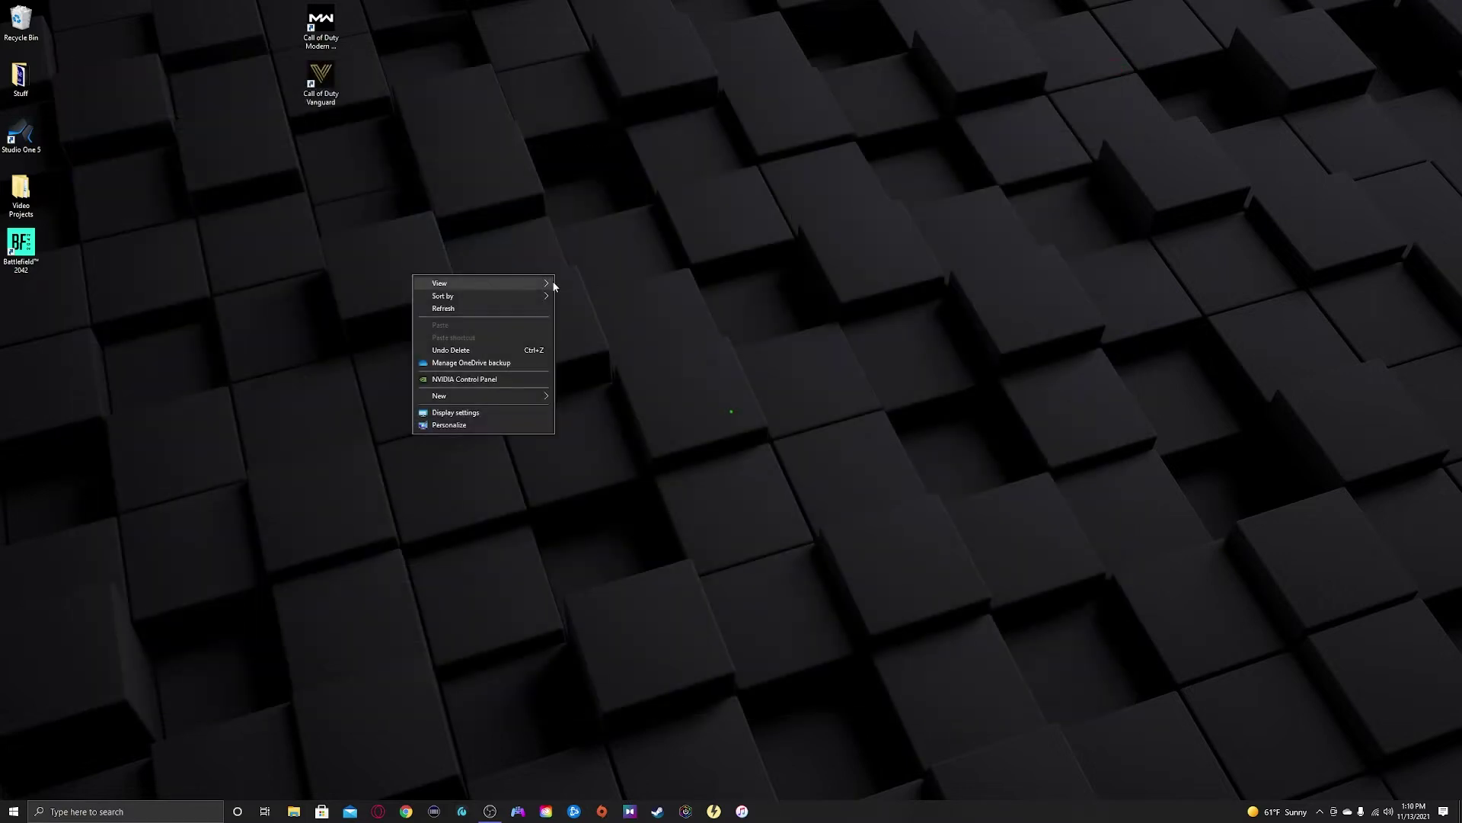
click(465, 378)
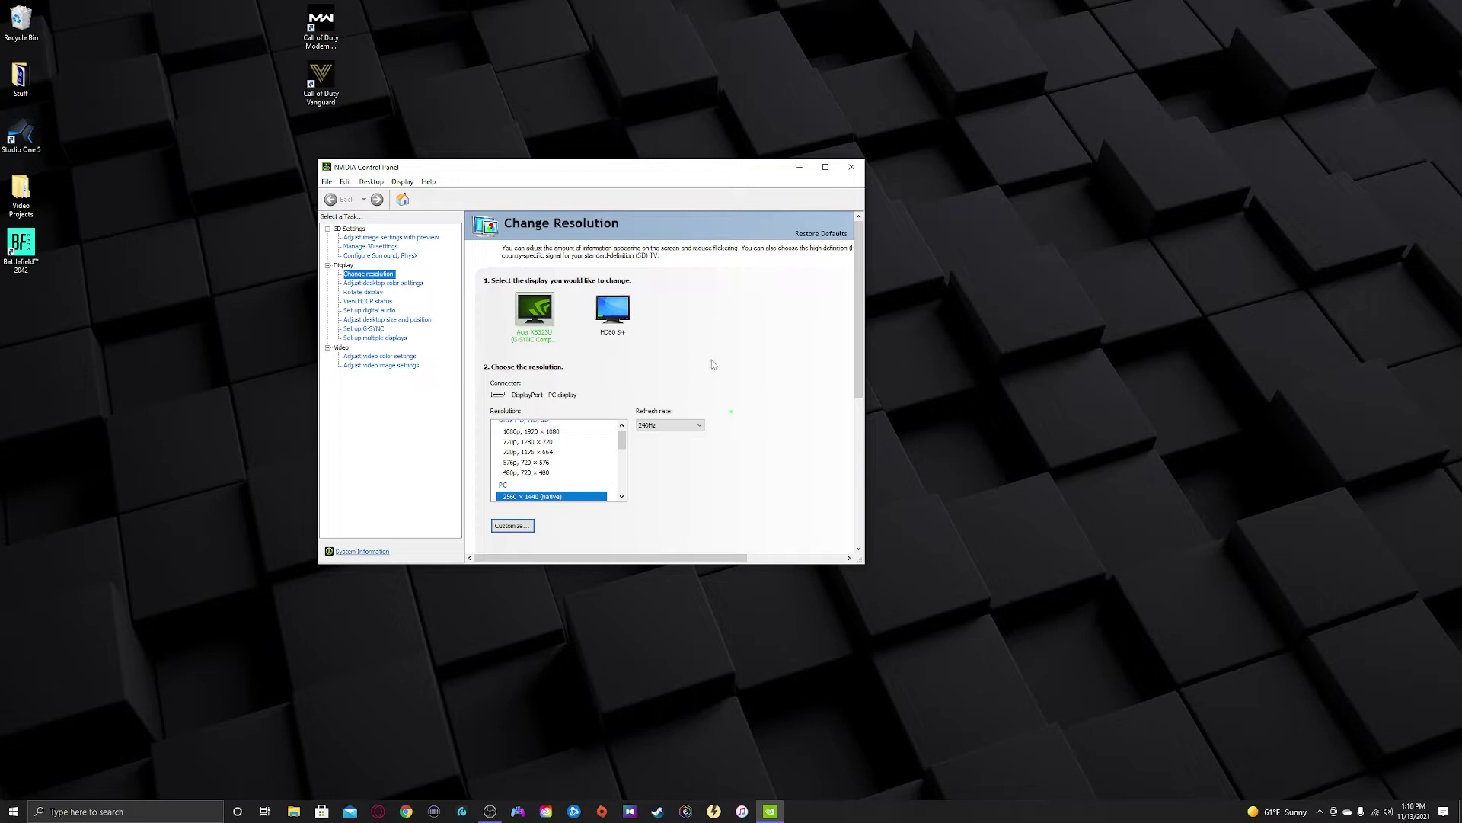
scroll(732, 366, down, 1)
scroll(747, 365, up, 1)
click(609, 323)
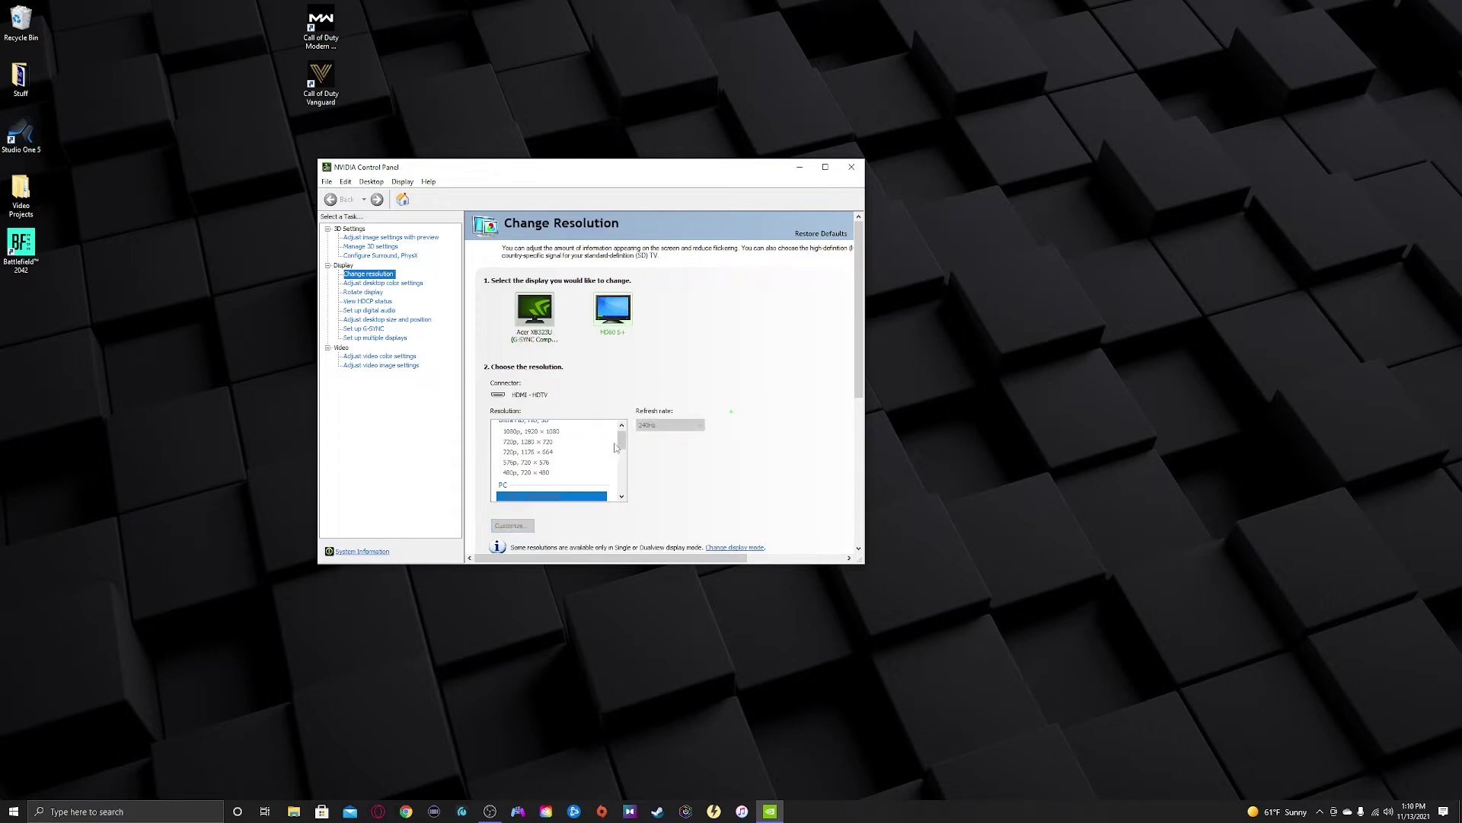
scroll(615, 447, down, 2)
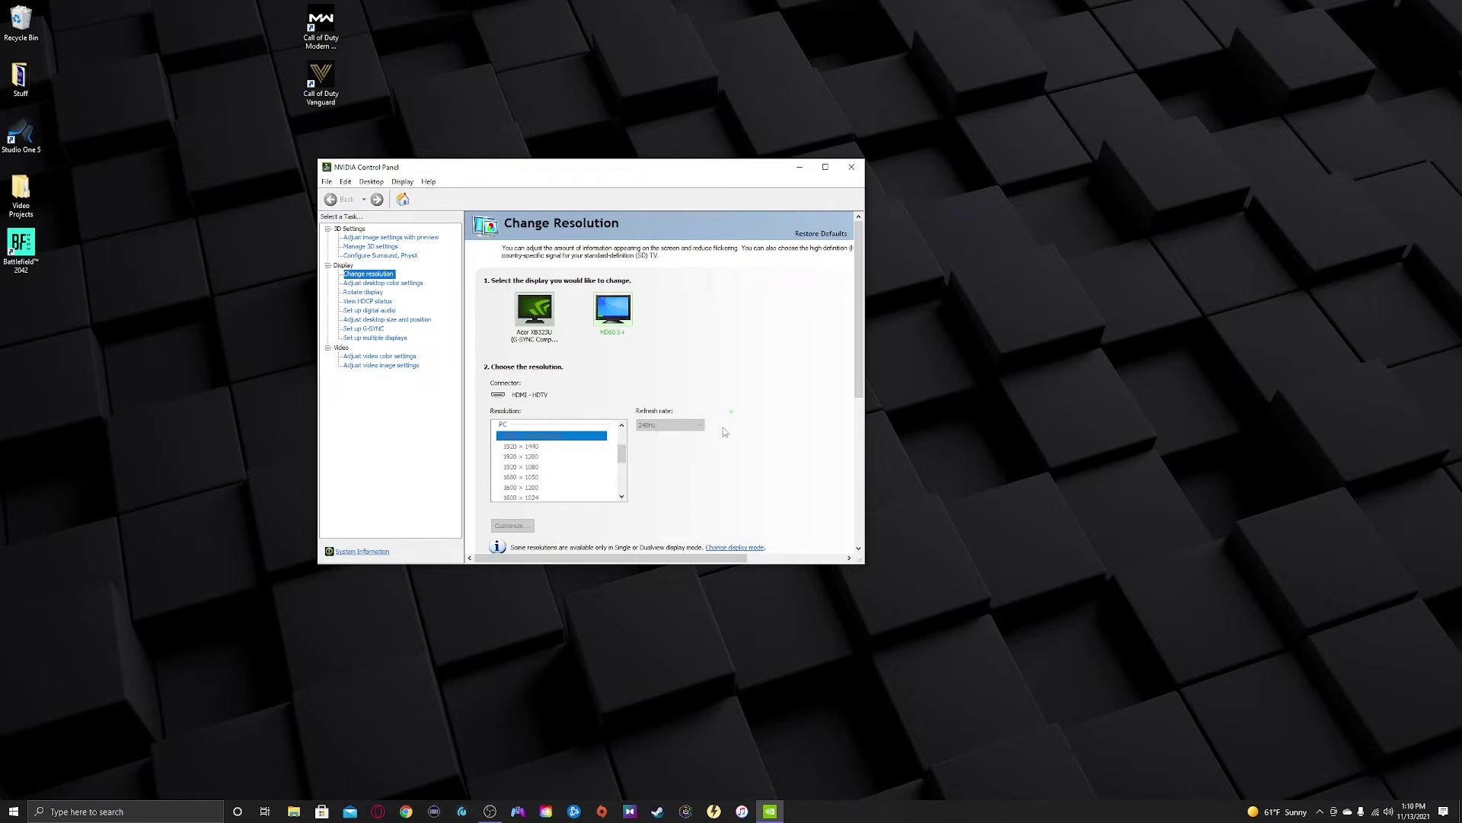
scroll(708, 453, down, 2)
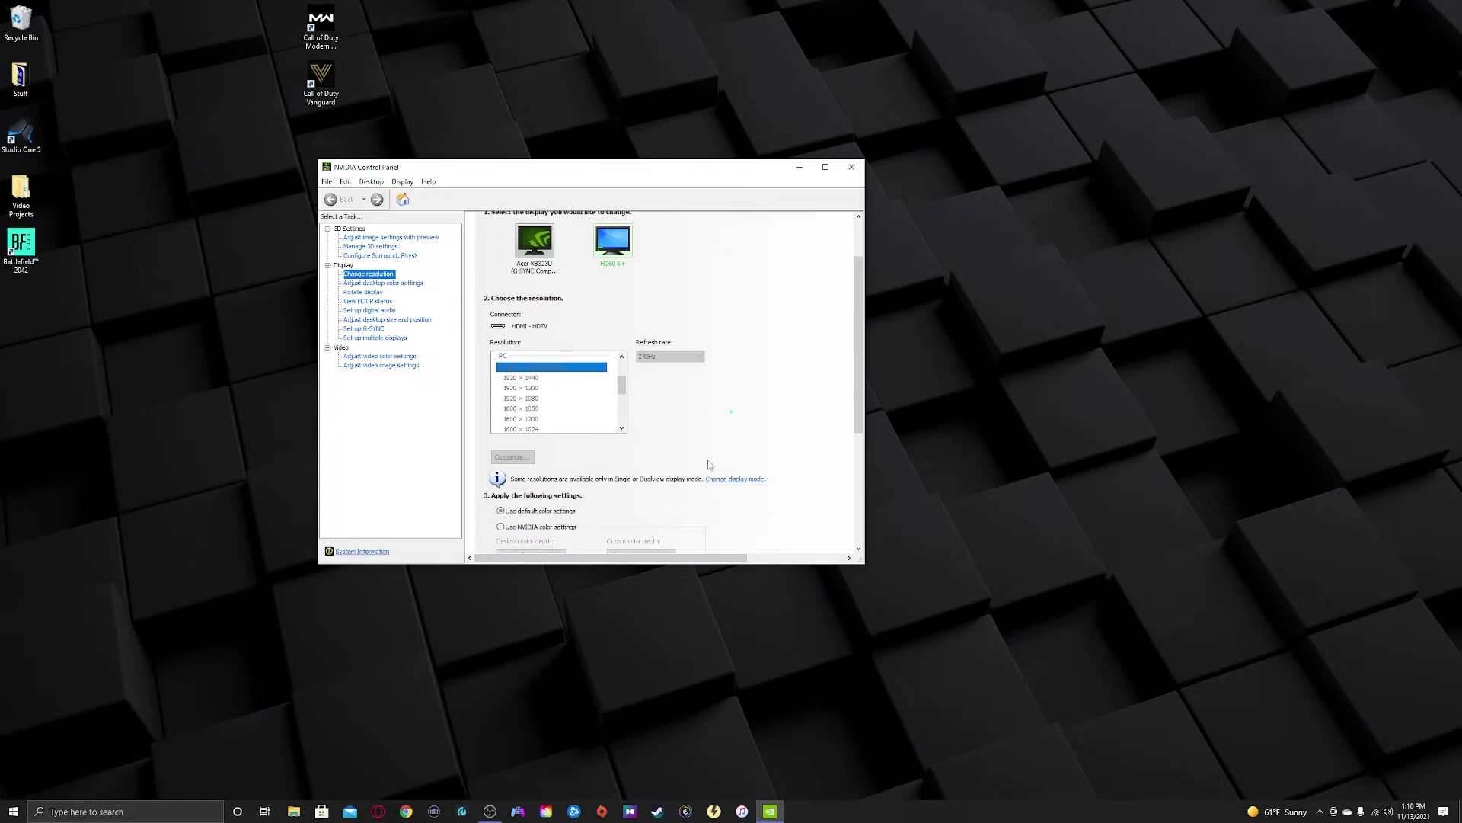
scroll(693, 466, up, 2)
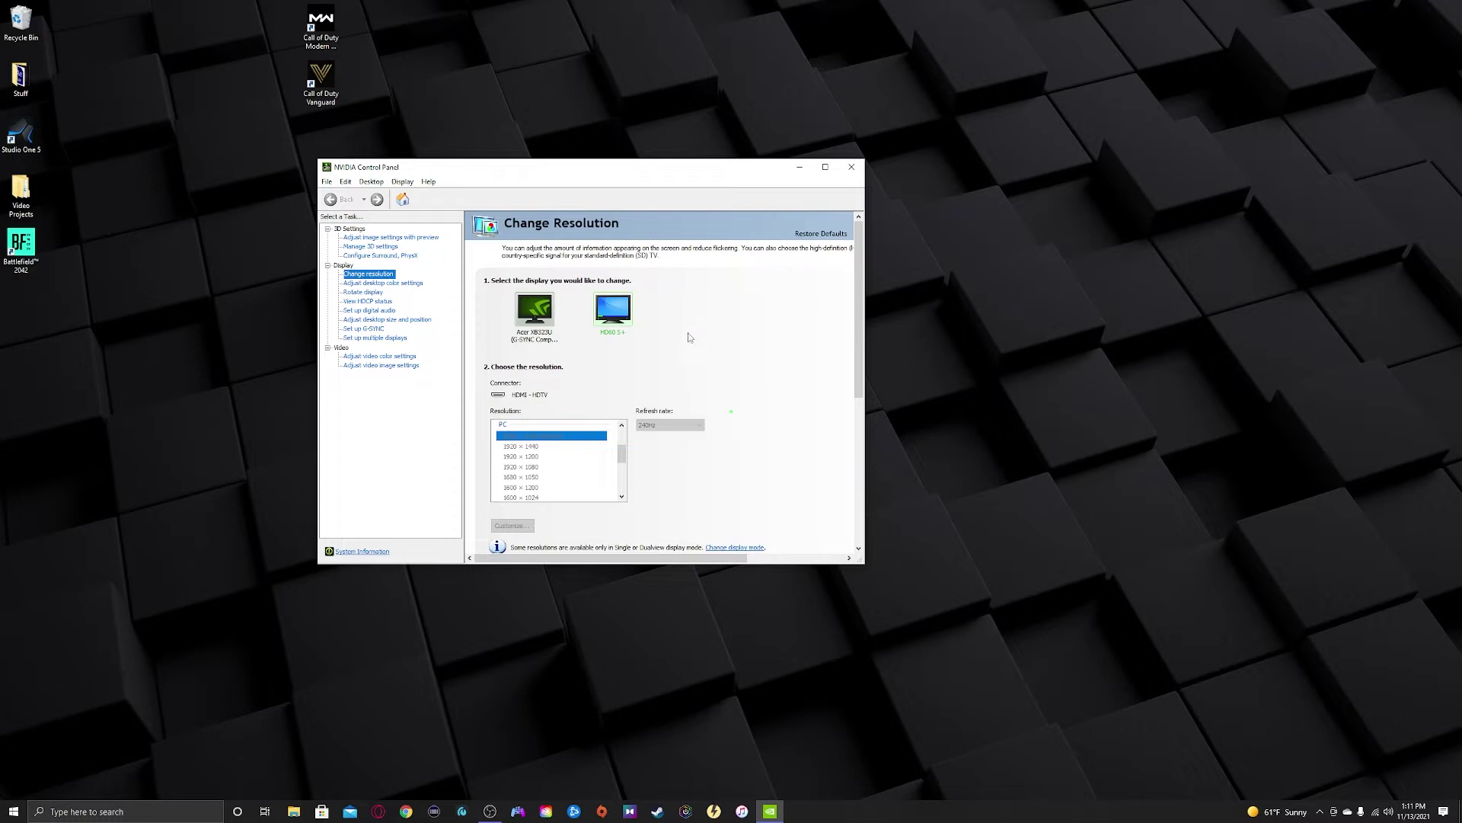
- Close NVIDIA Control Panel, launch Universal Control and open the Revelator IO 24 mixer
click(852, 166)
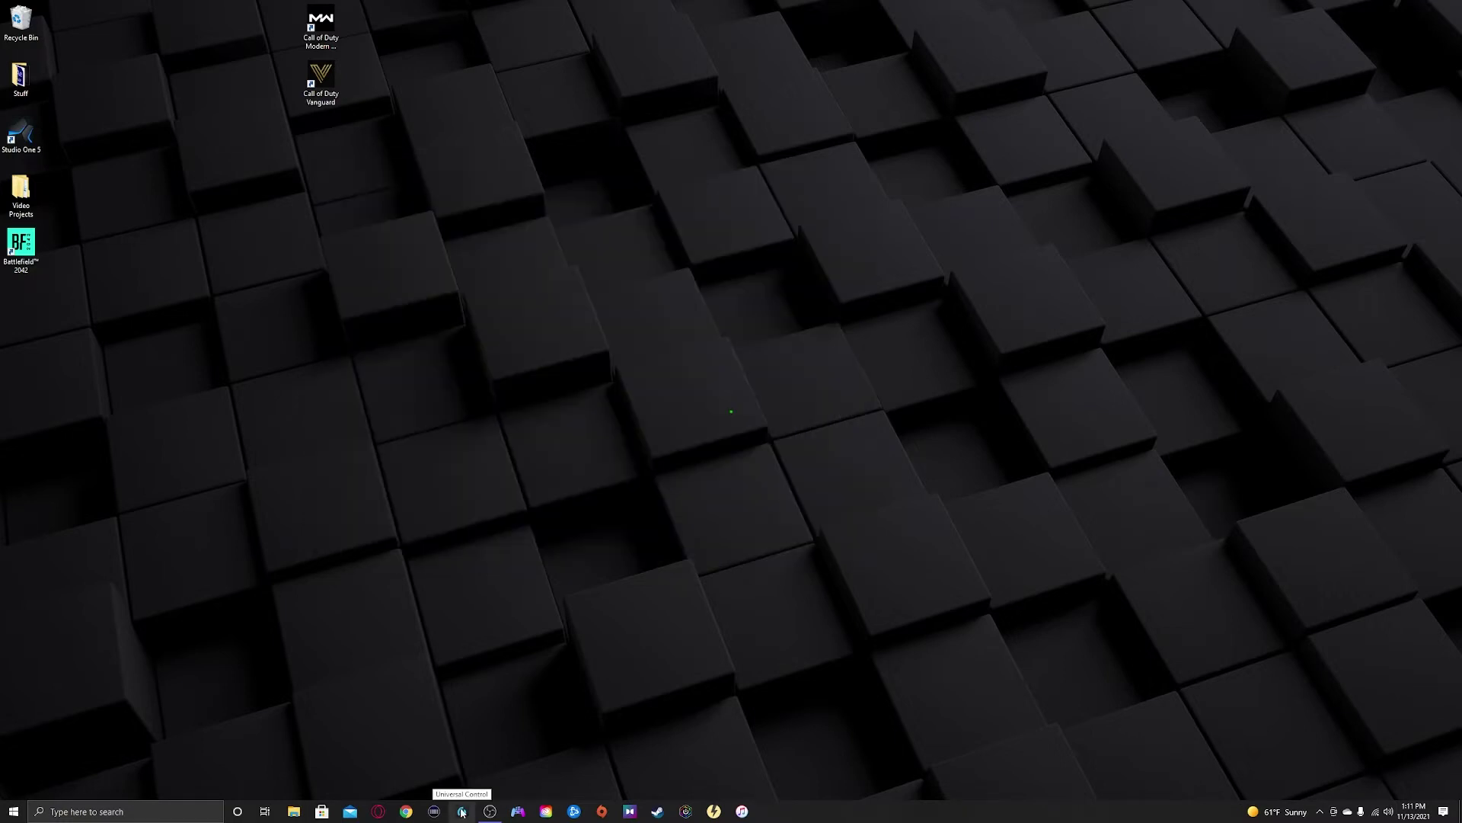
click(463, 812)
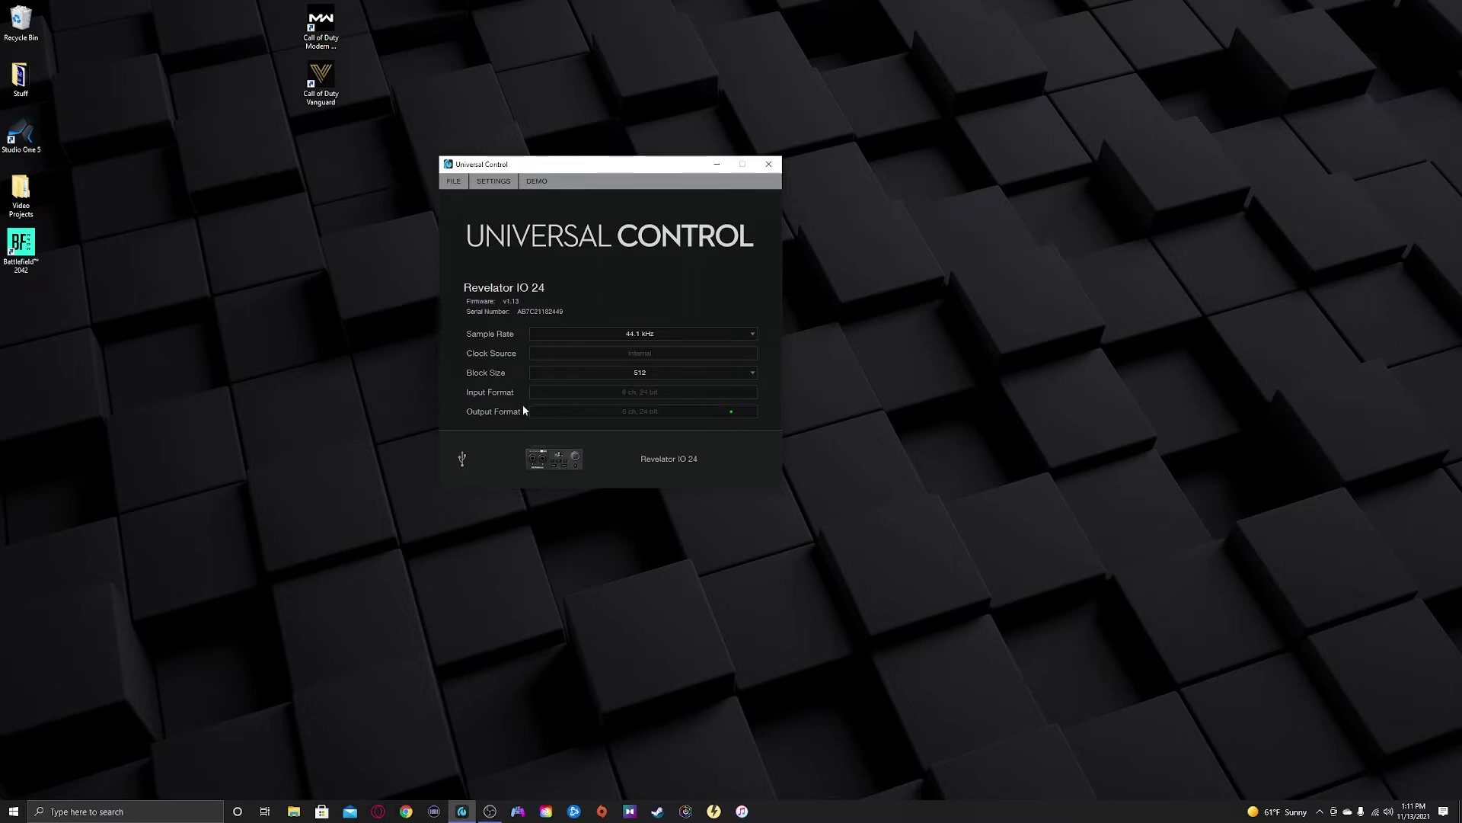
click(550, 457)
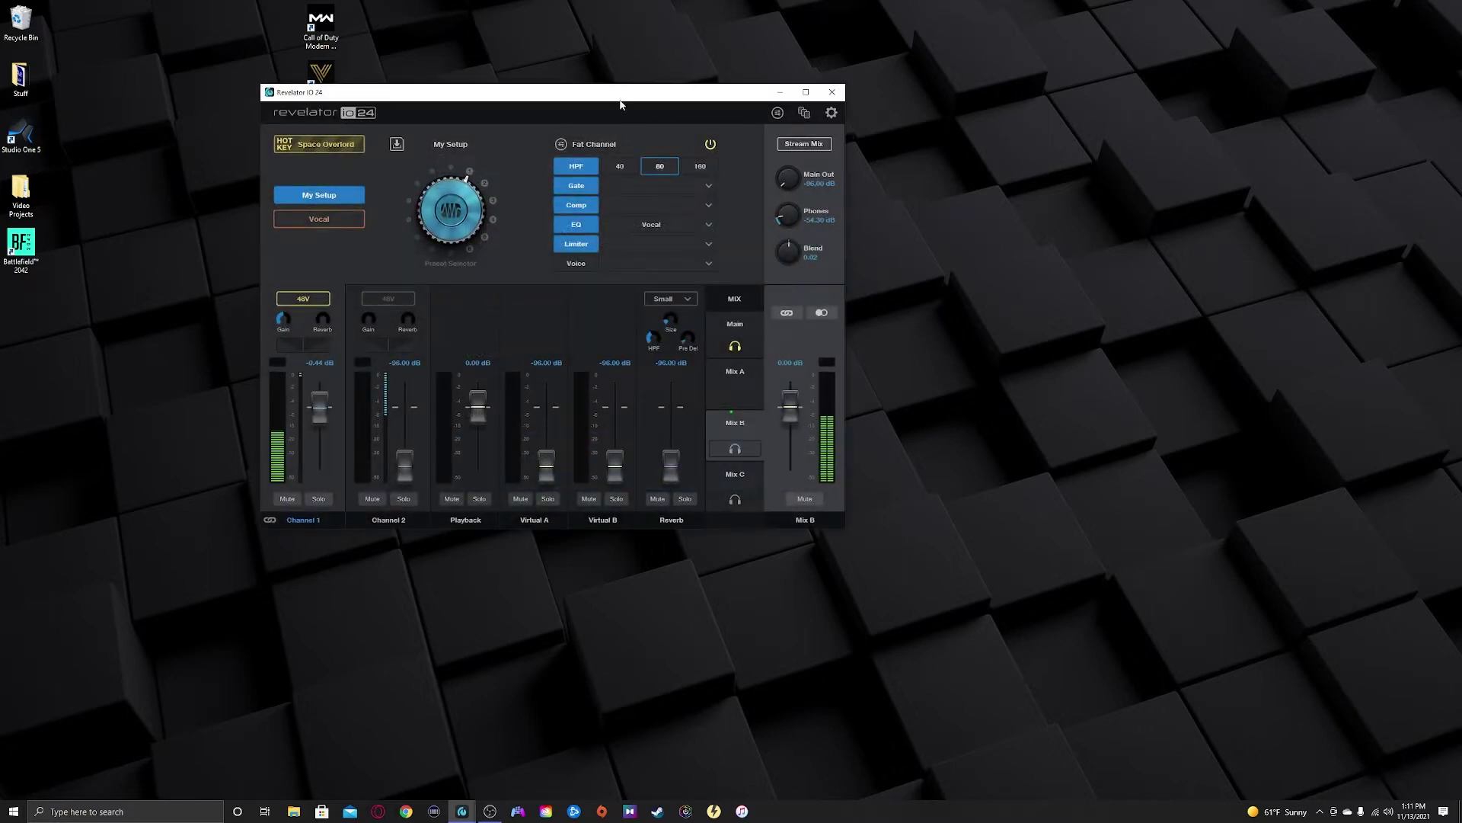
drag(620, 101, 758, 136)
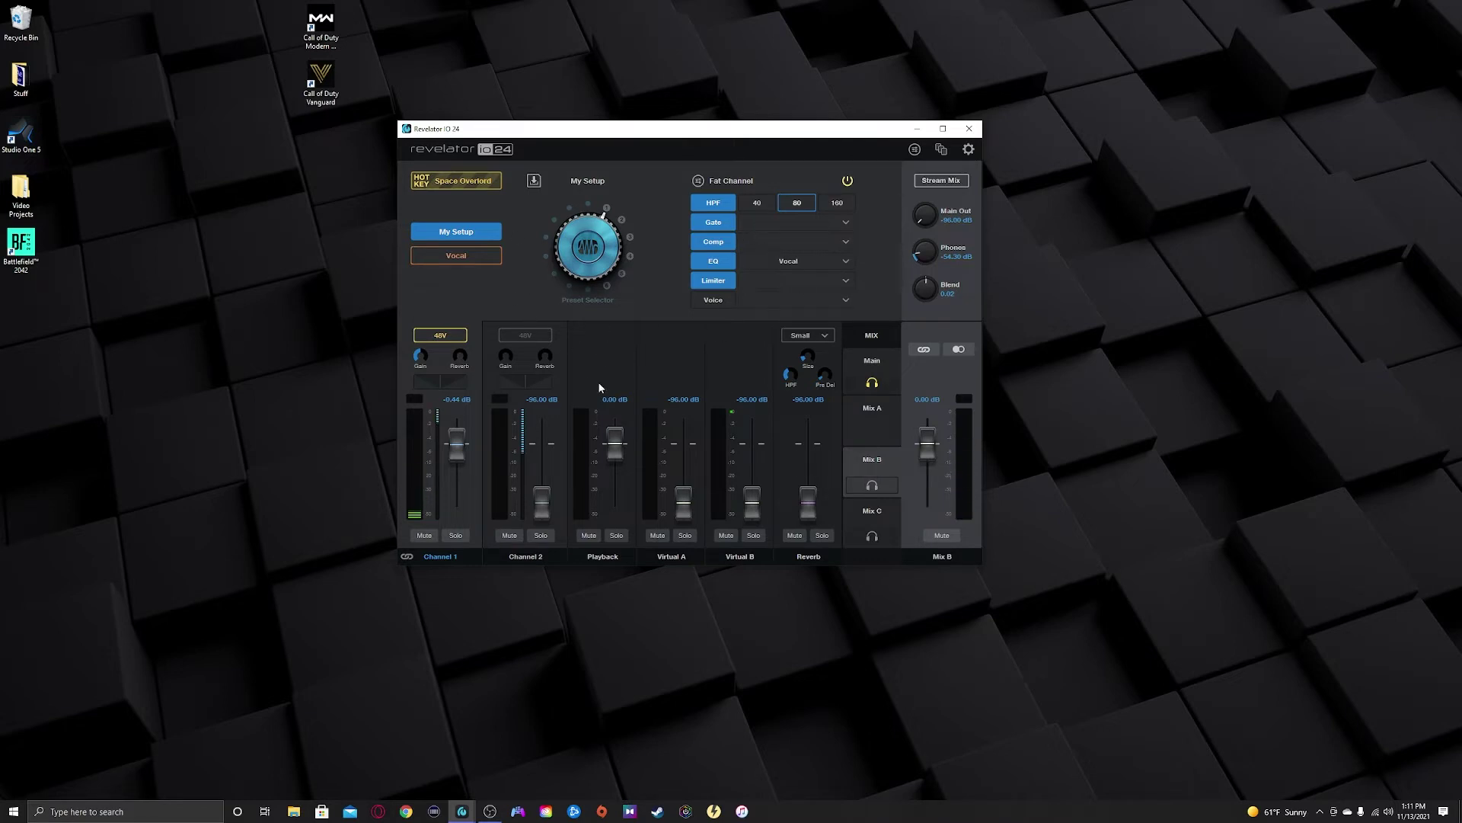
- Check the Main mix, then lower the Mix B Playback level to -4.72 dB and close the mixer
click(868, 361)
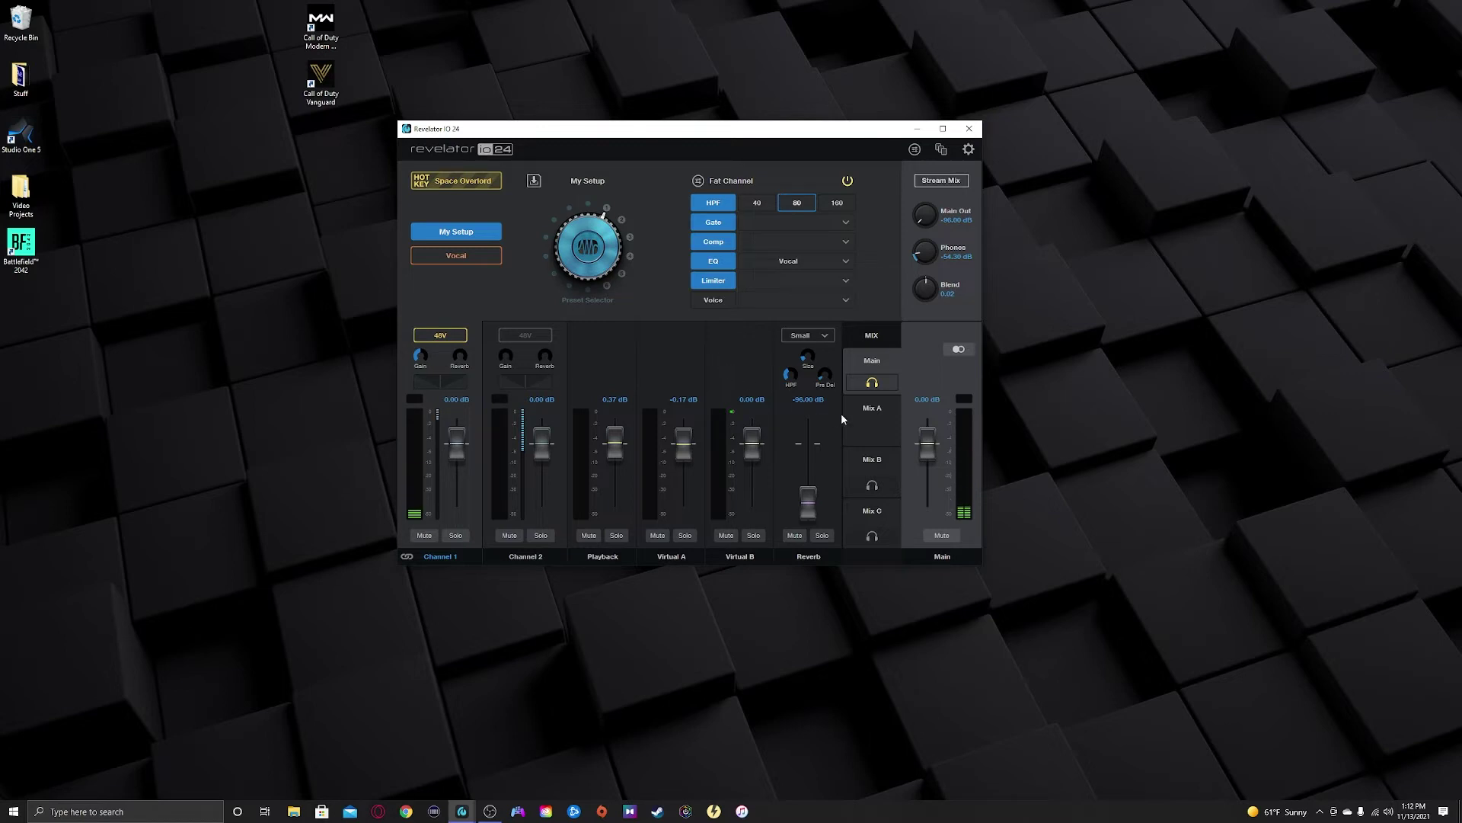
click(874, 460)
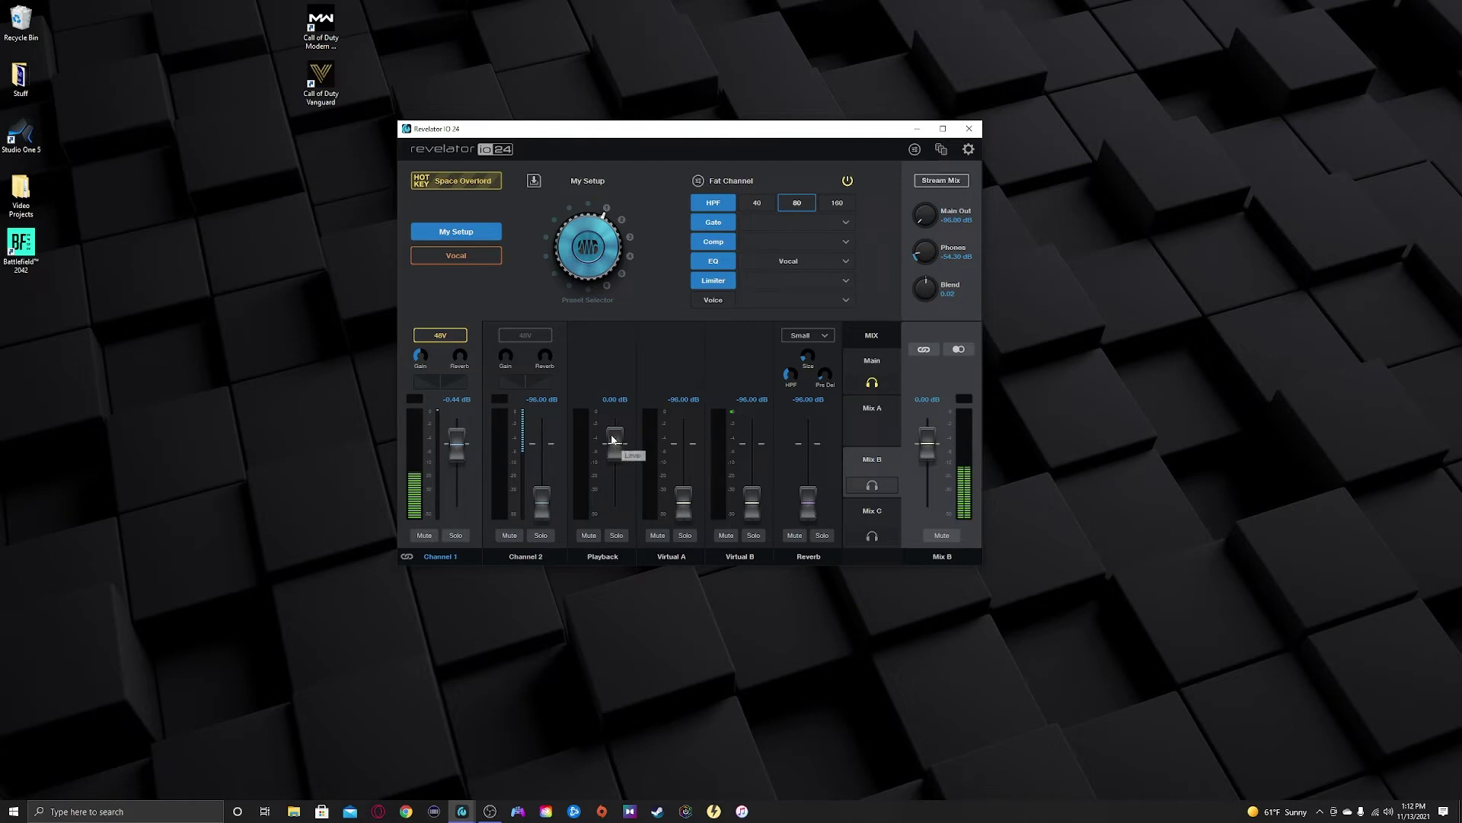
mouse_move(615, 440)
mouse_down()
mouse_move(610, 457)
mouse_move(614, 442)
mouse_up()
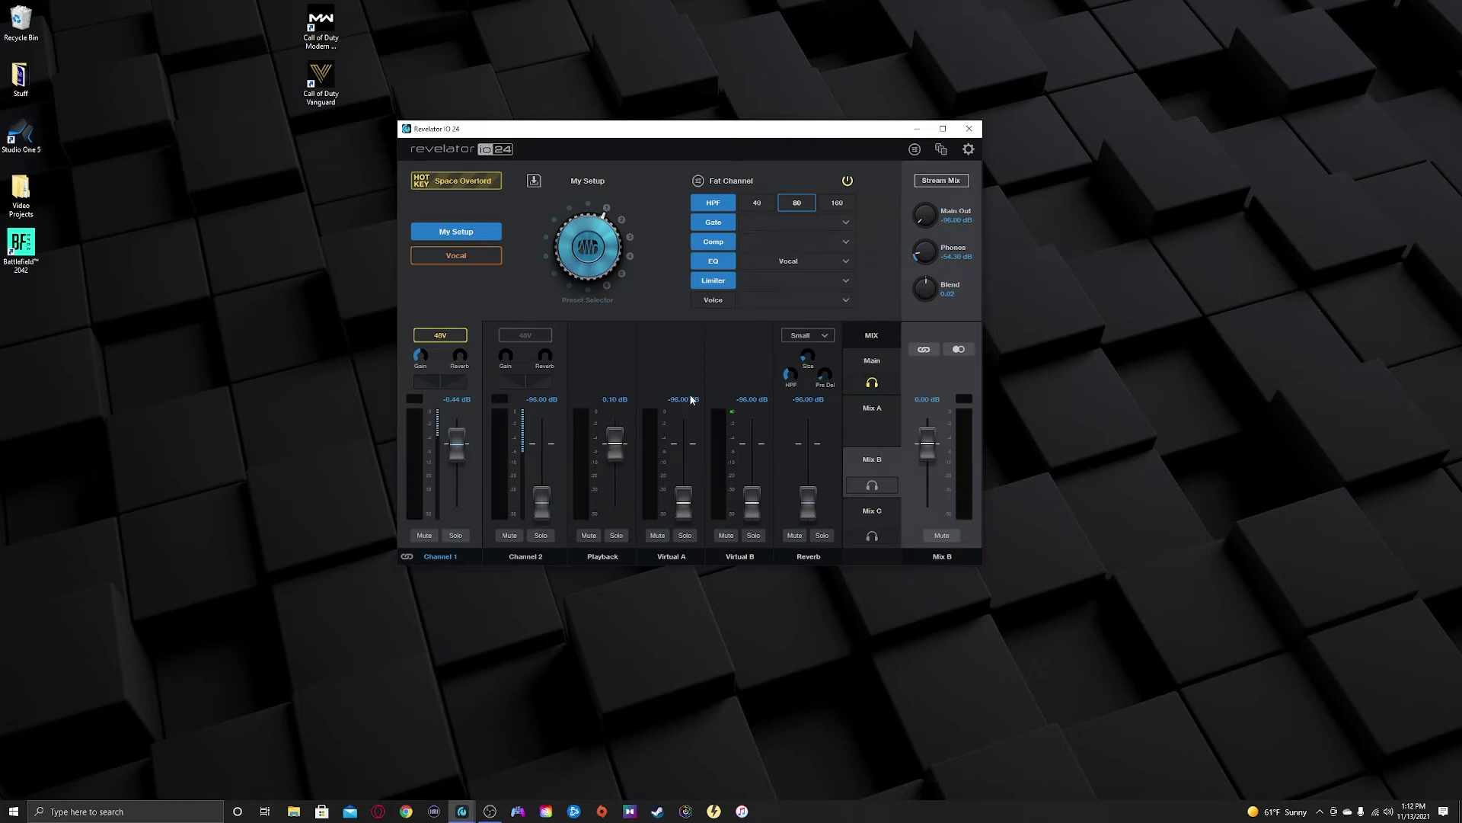
click(968, 129)
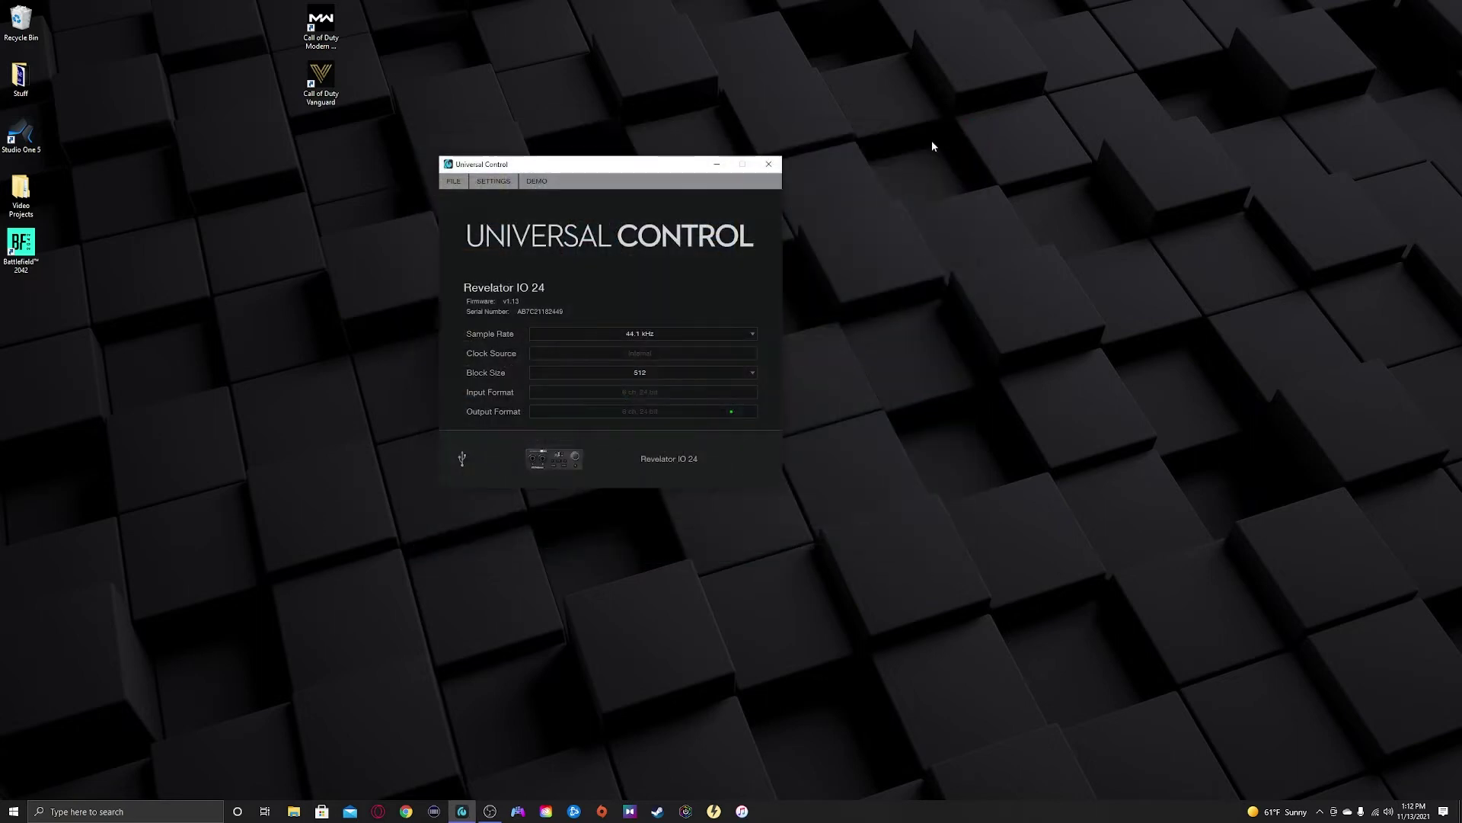
- Close Universal Control and open the Sound control panel's Recording devices list
click(768, 164)
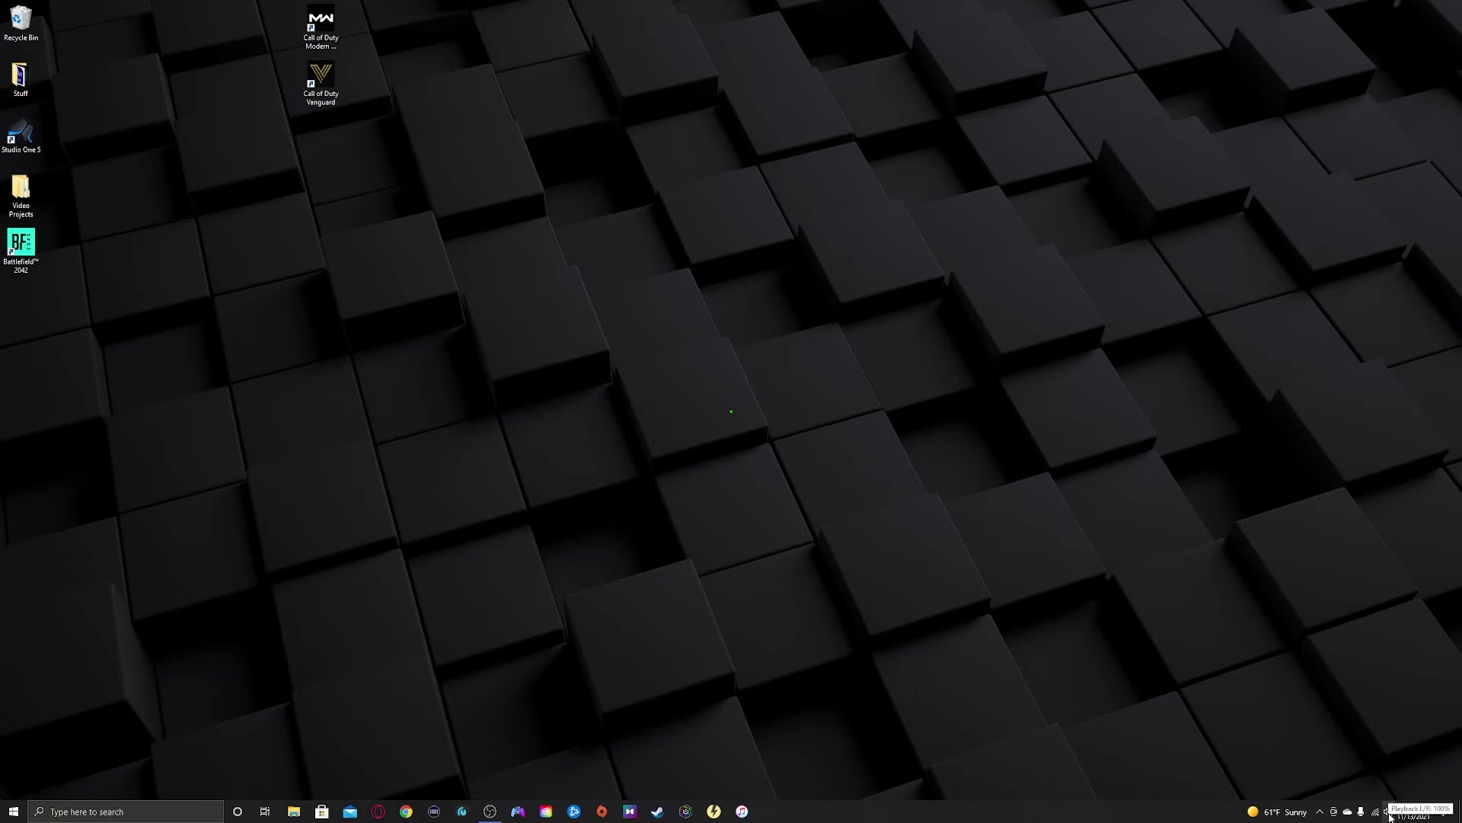
right_click(1390, 814)
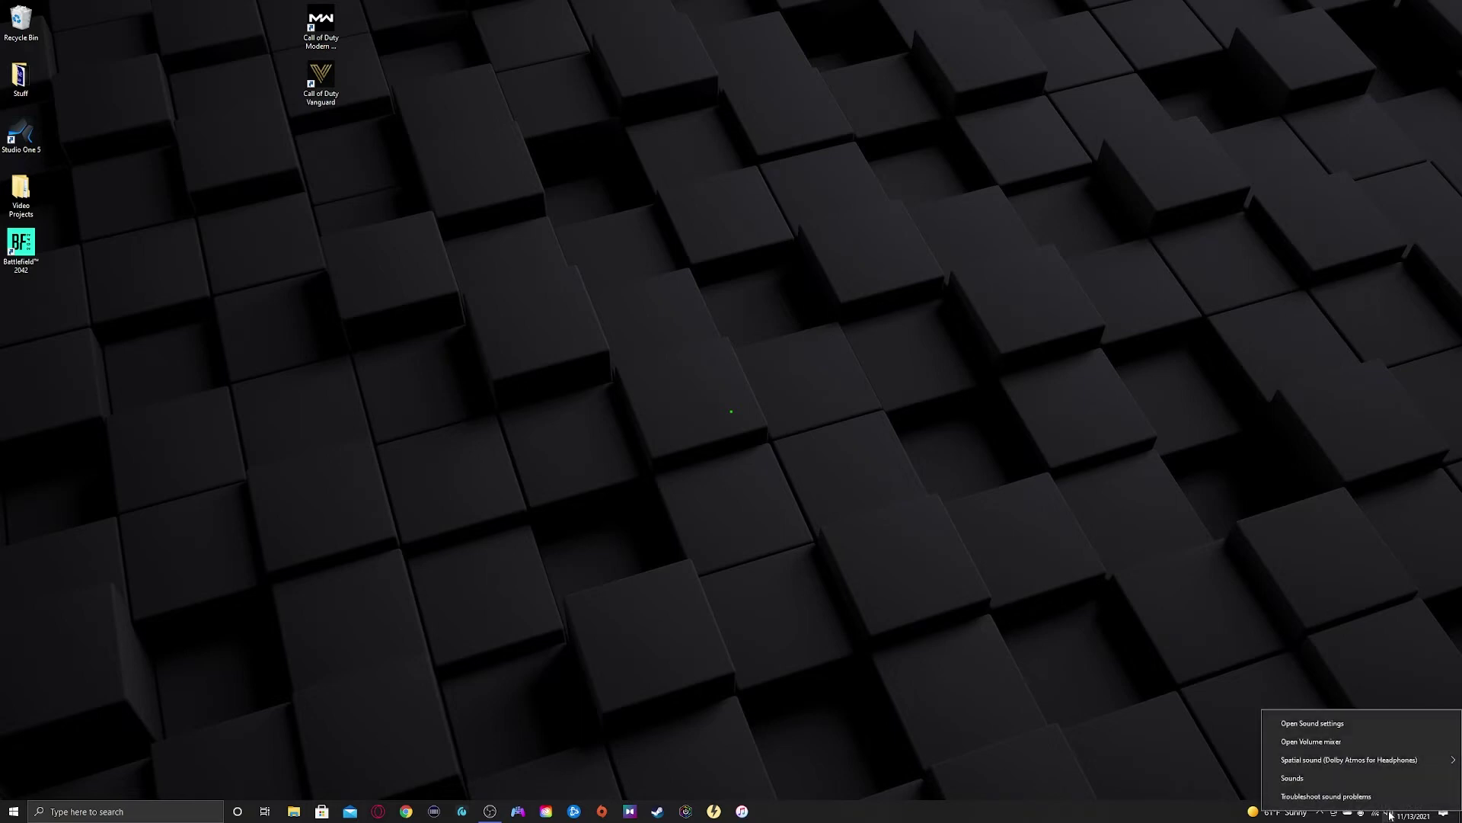
click(1299, 783)
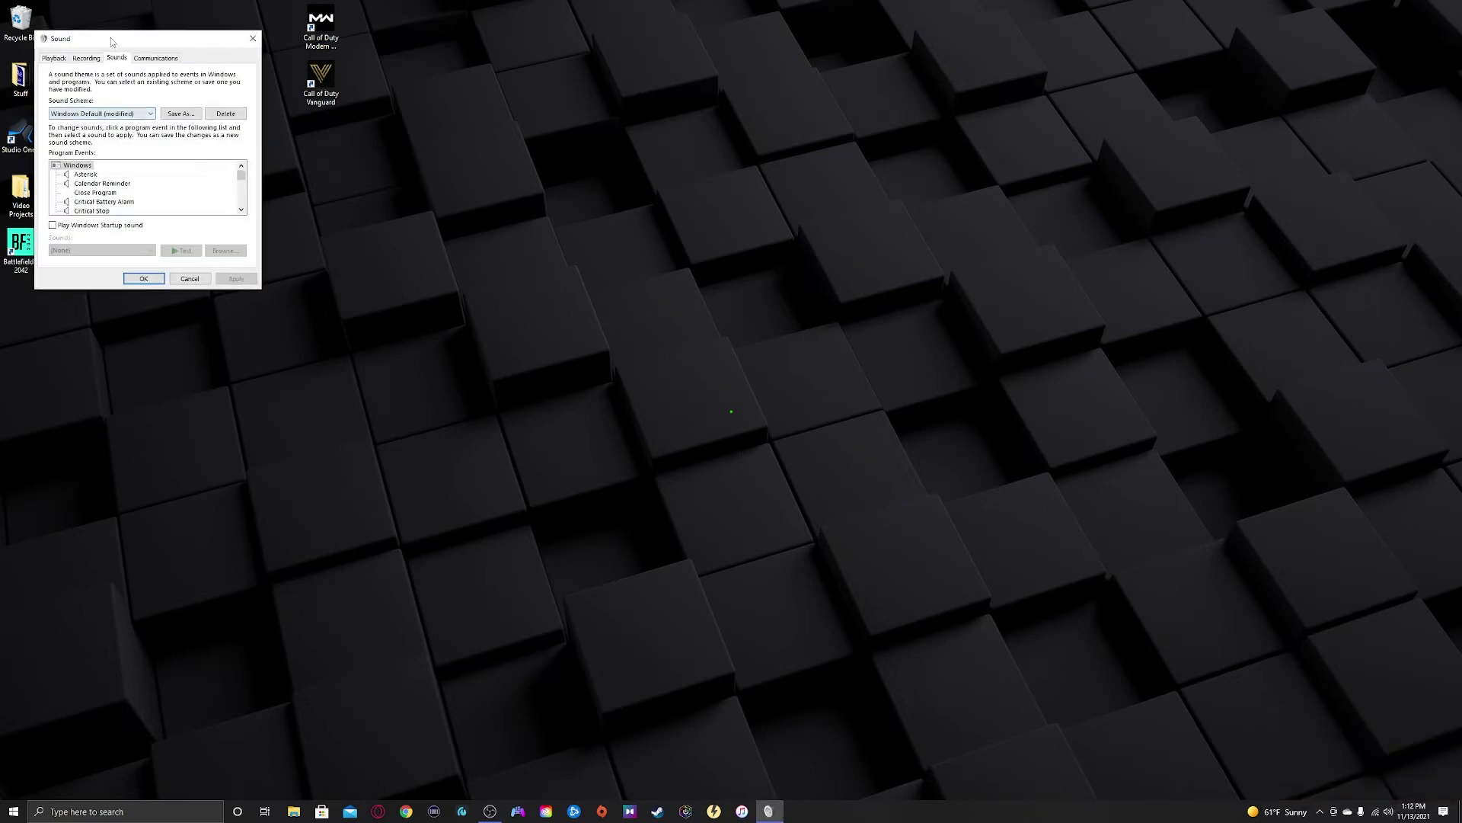
drag(111, 42, 538, 172)
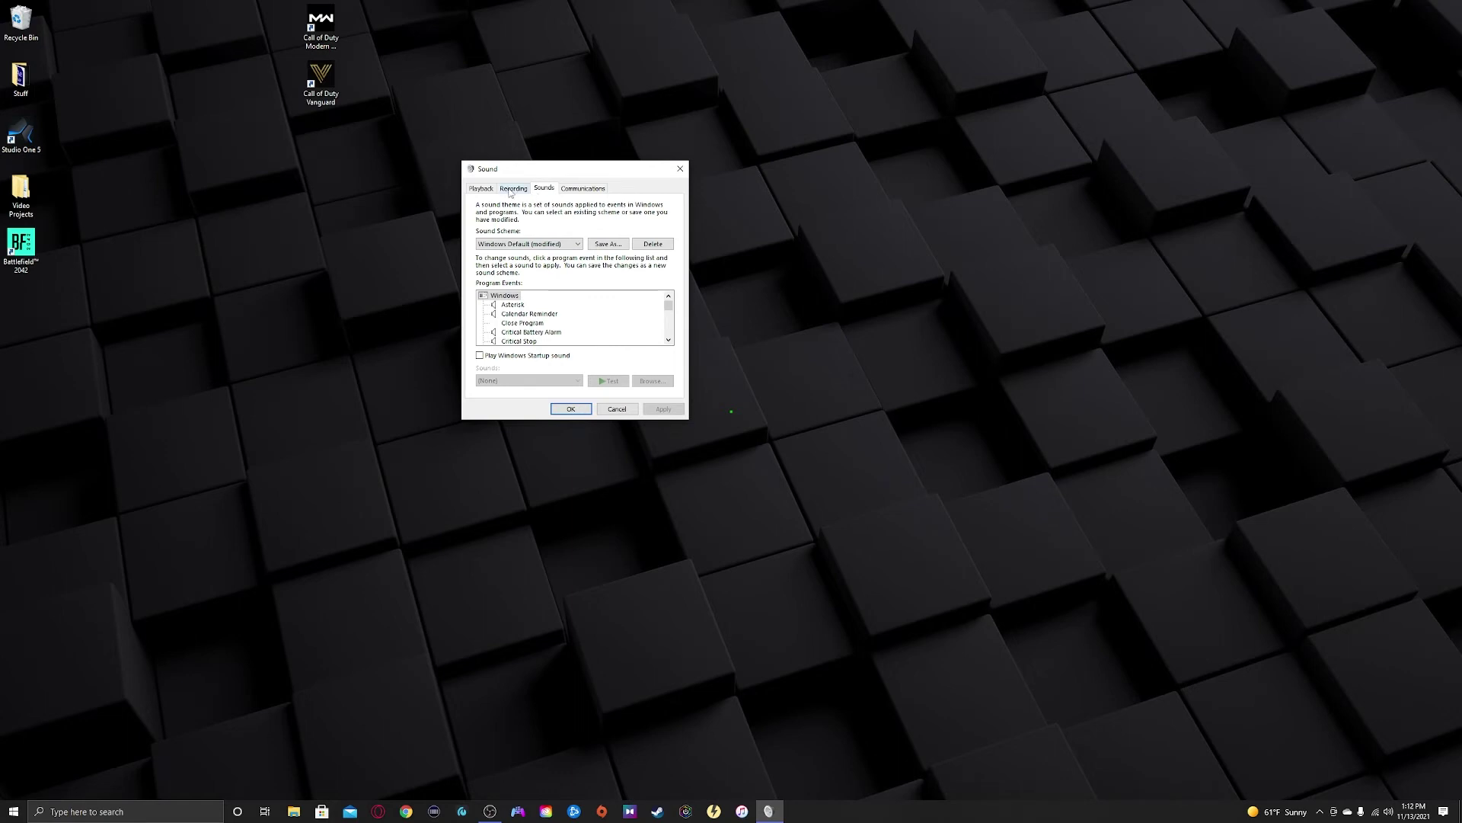
click(510, 189)
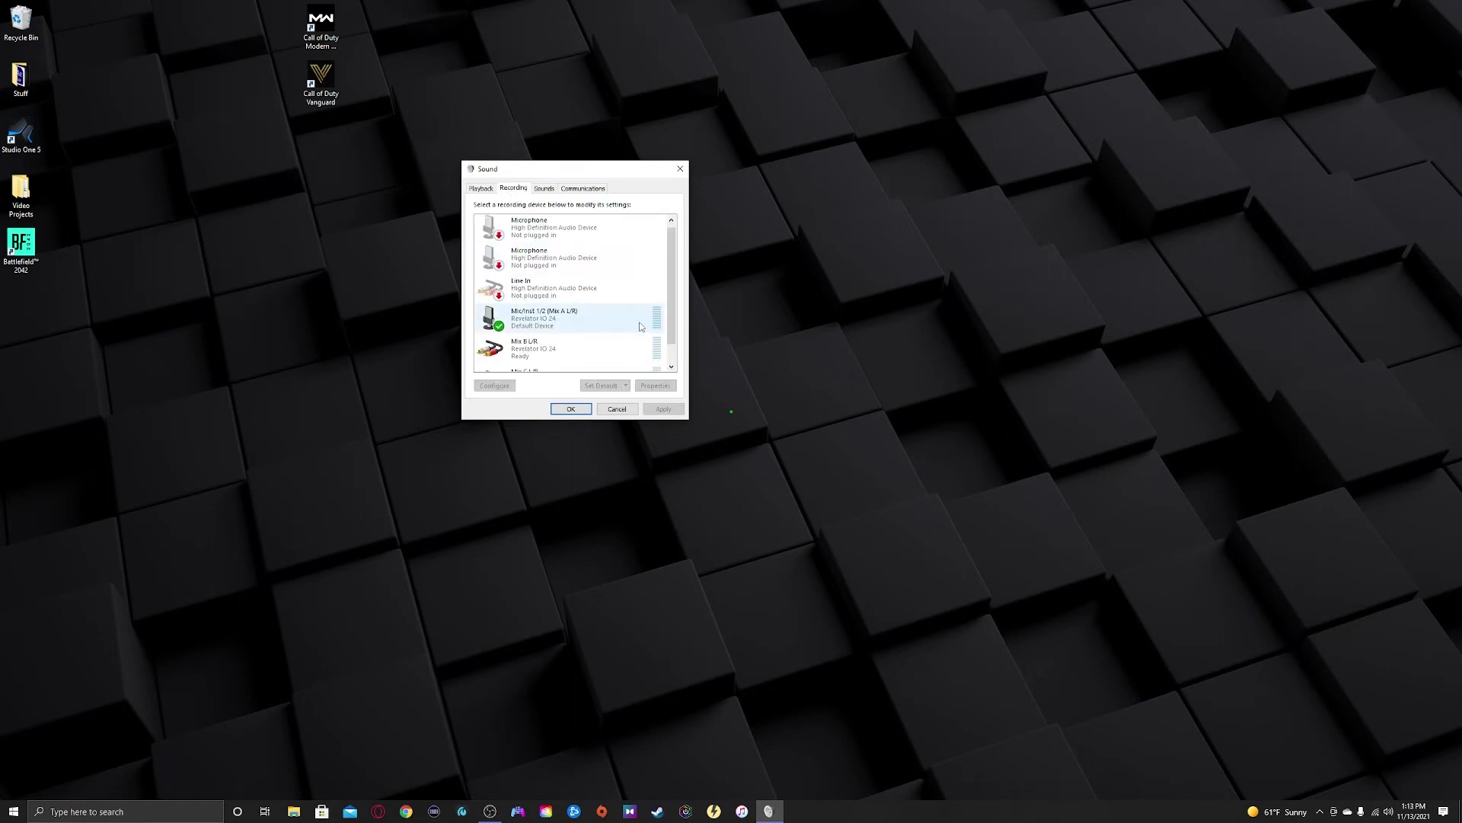
scroll(639, 326, down, 1)
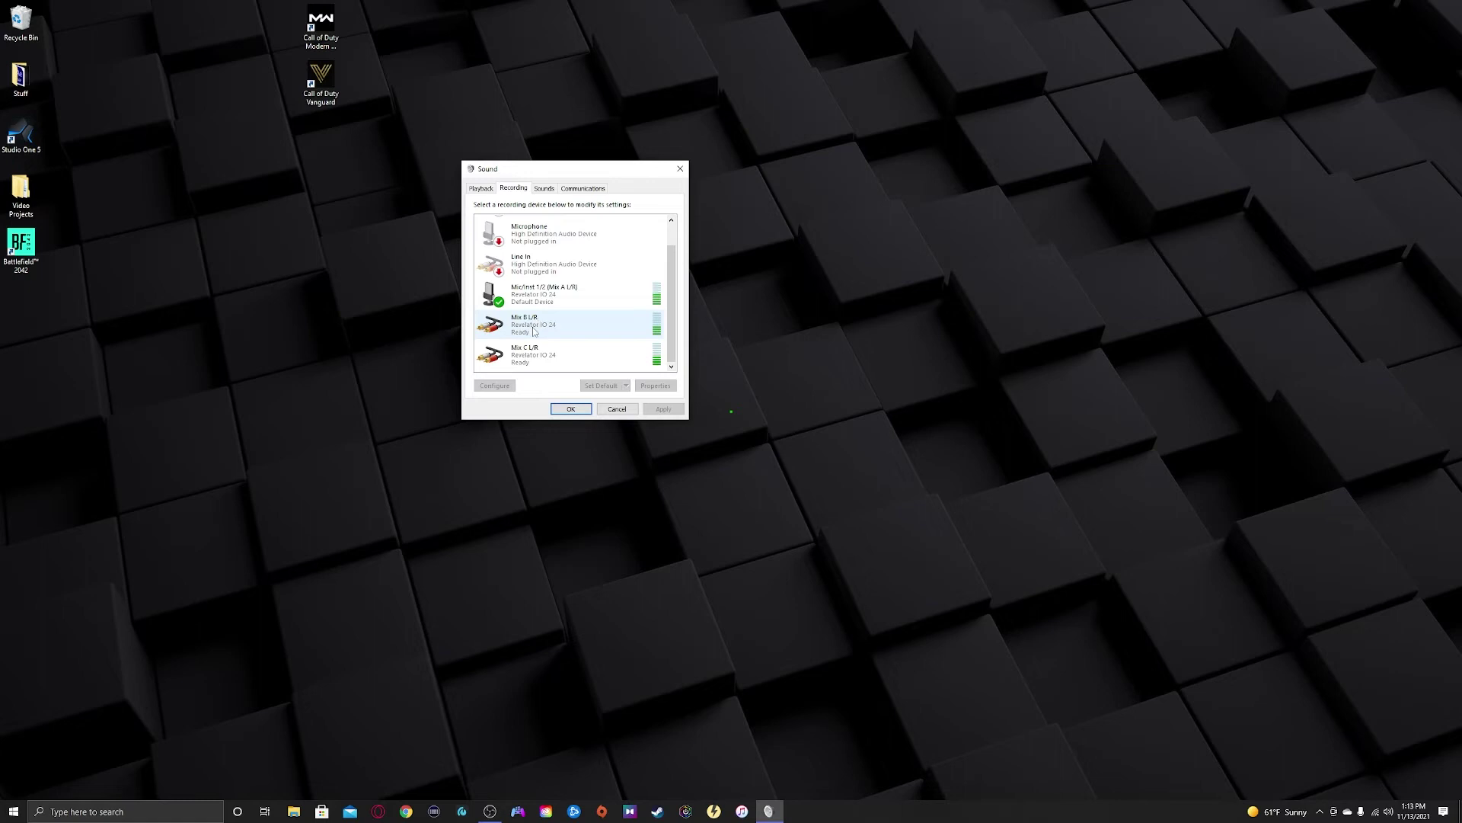
- Set Mix B L/R to listen through the HD60 S+ output and confirm both dialogs
click(536, 331)
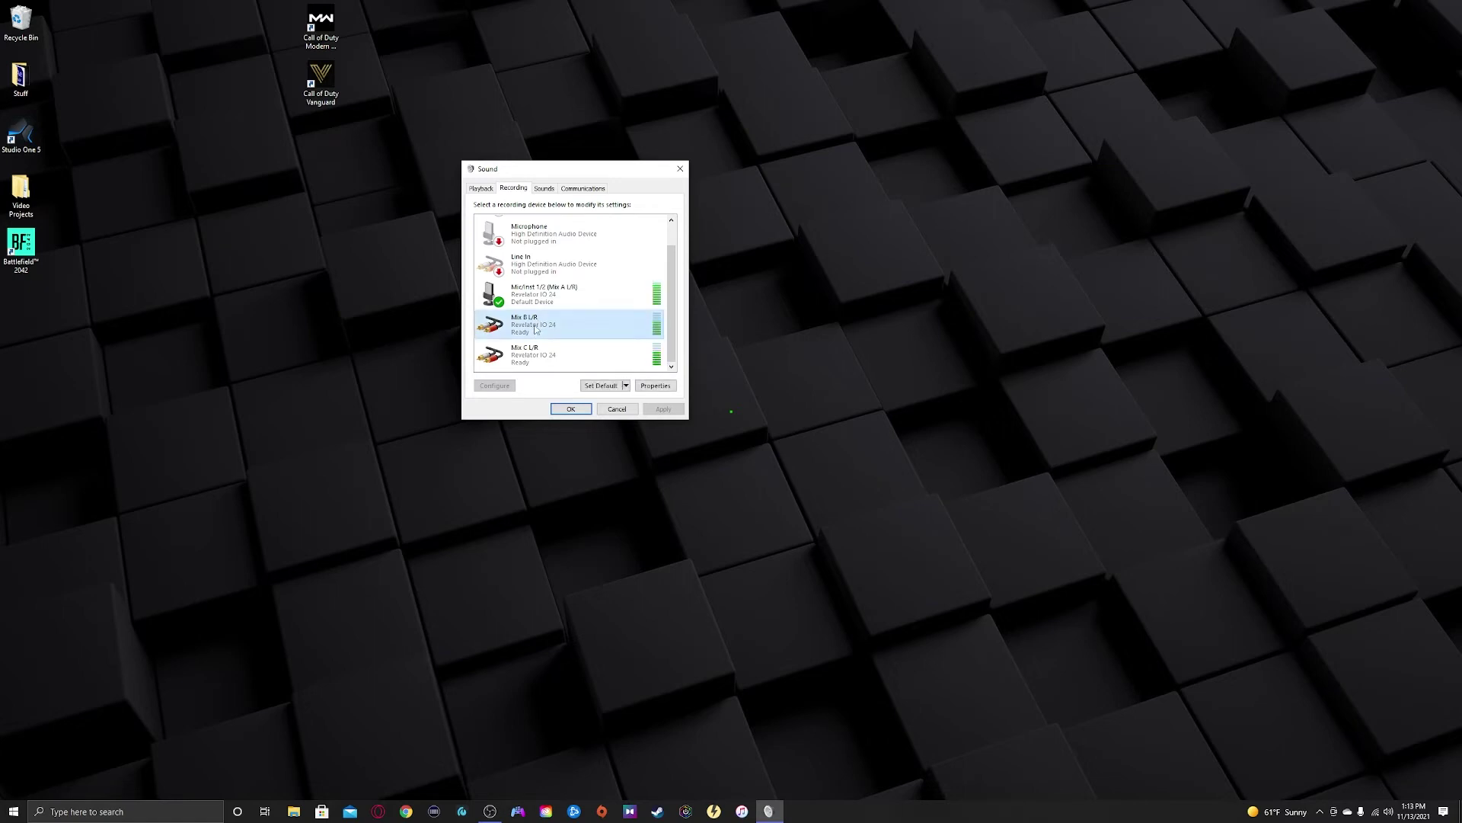
click(655, 386)
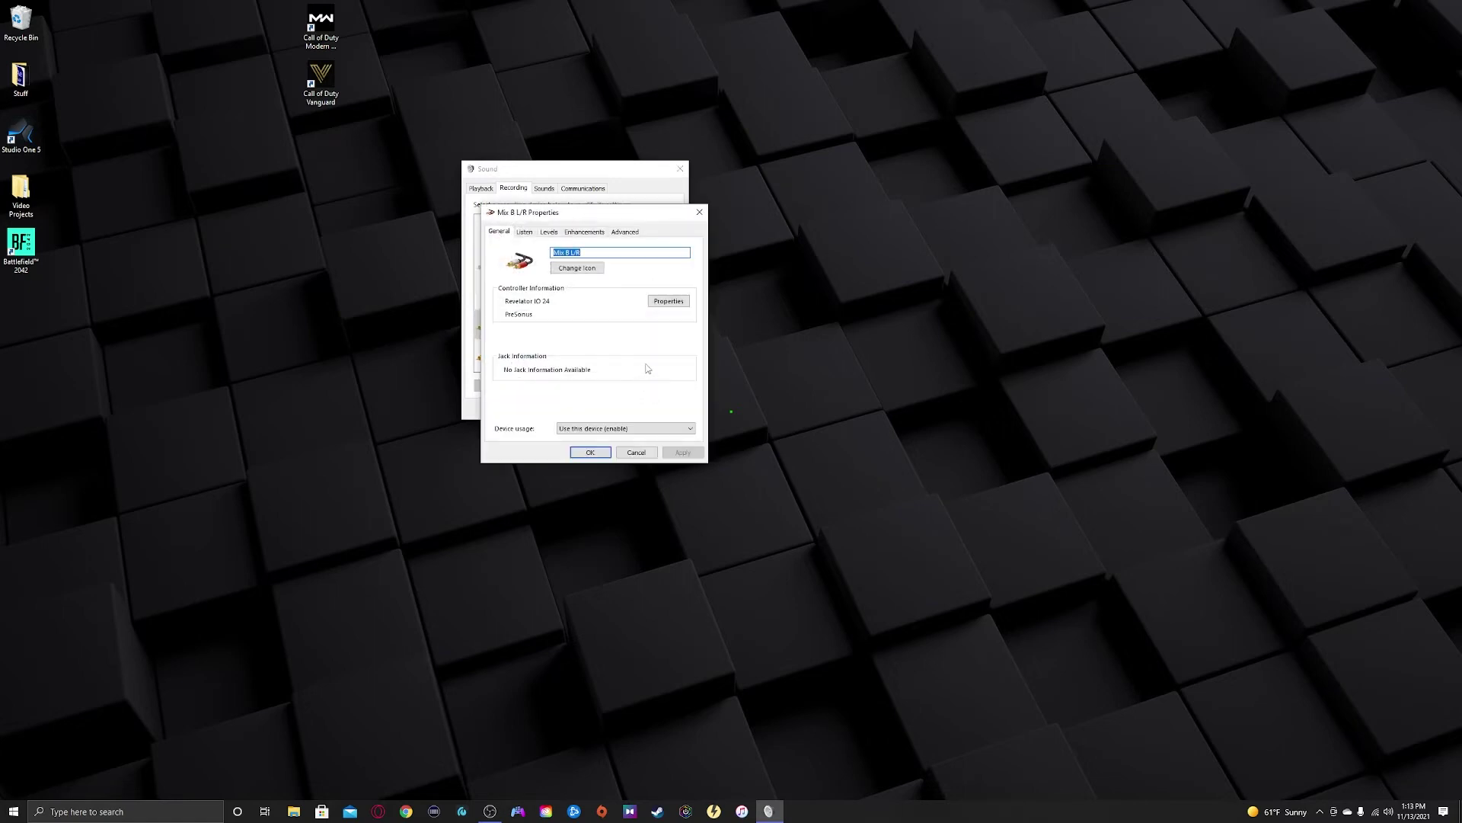
click(522, 232)
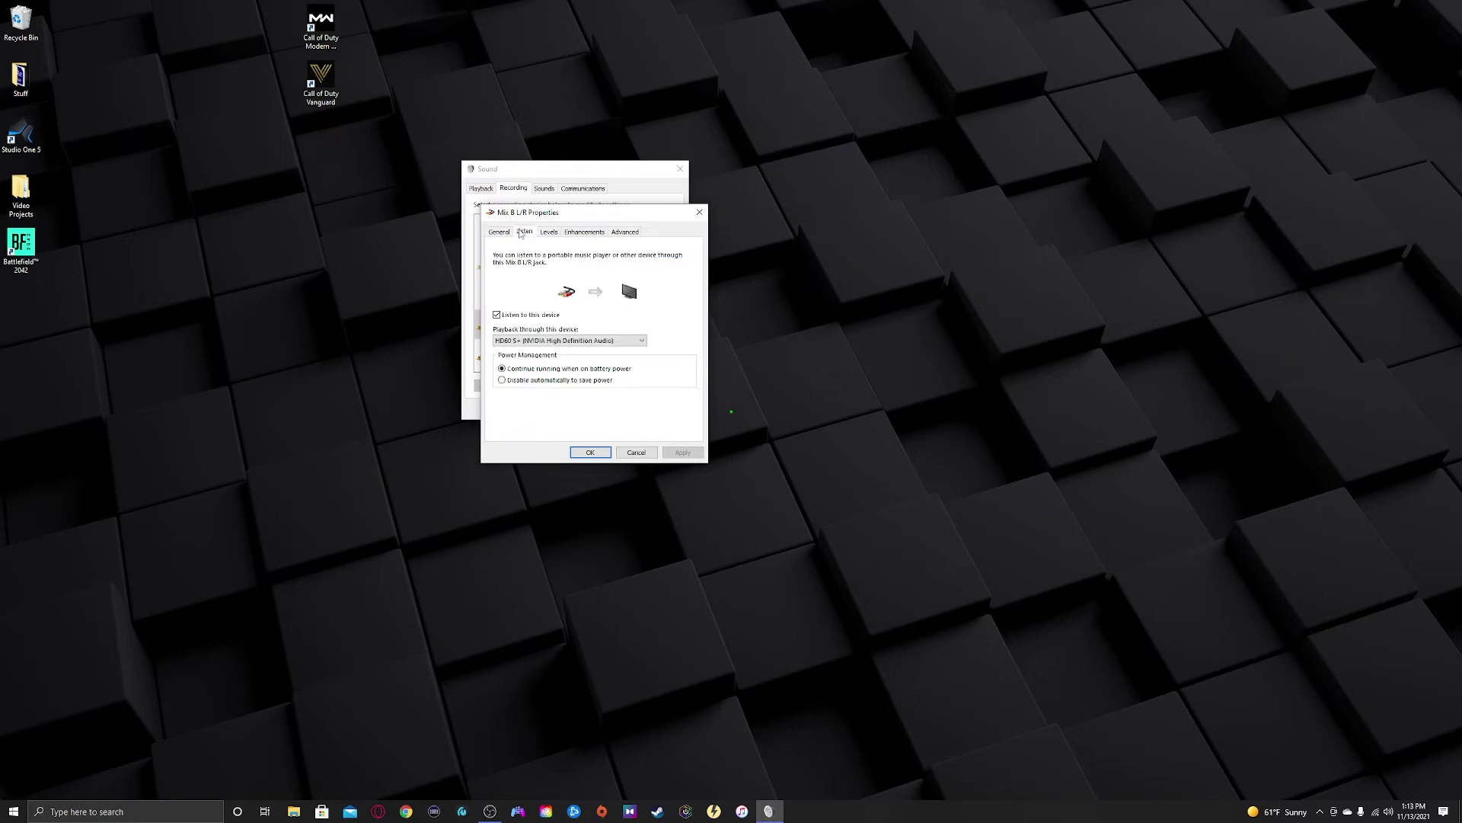
click(601, 454)
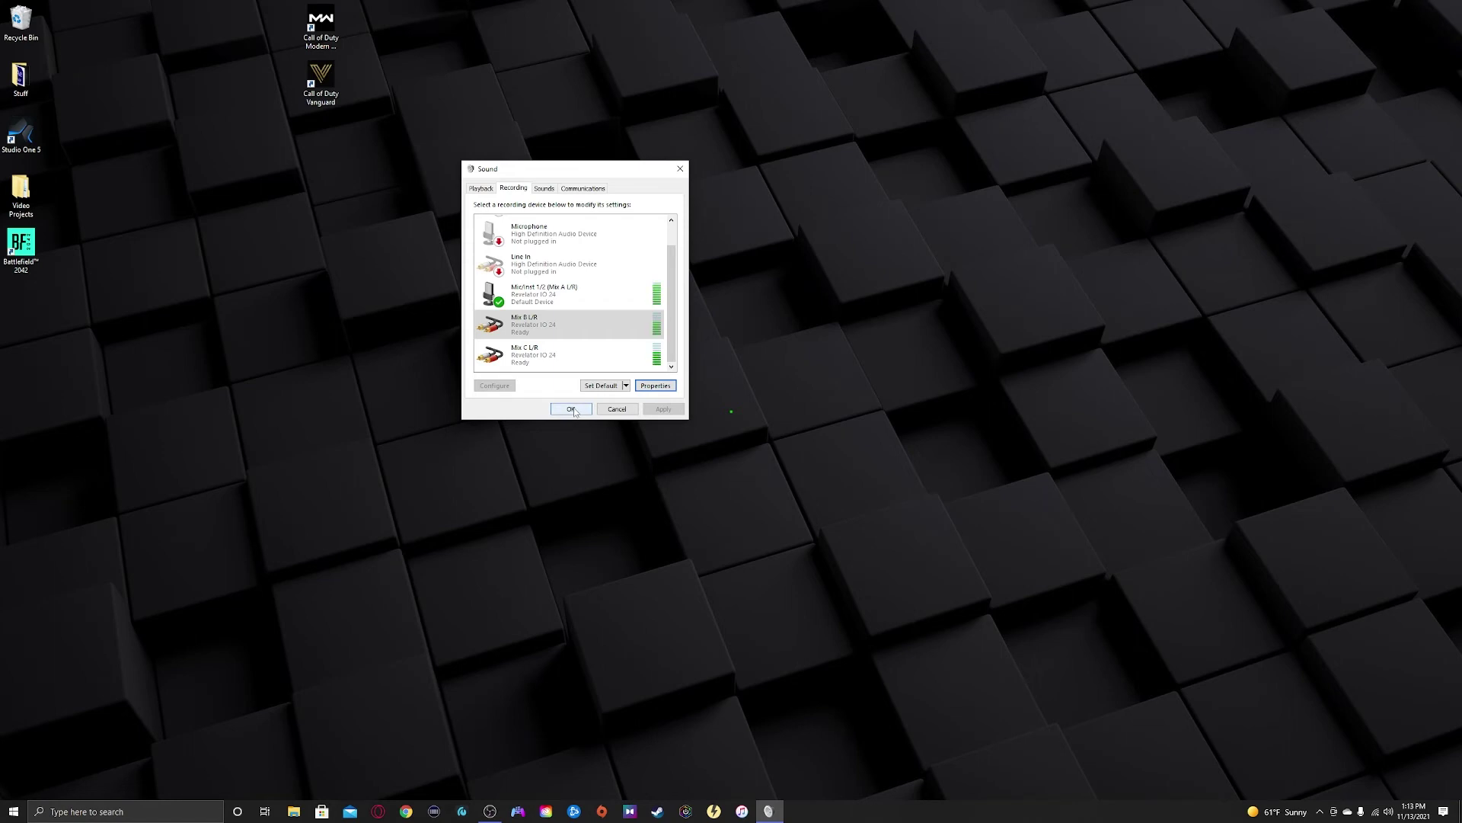
click(533, 327)
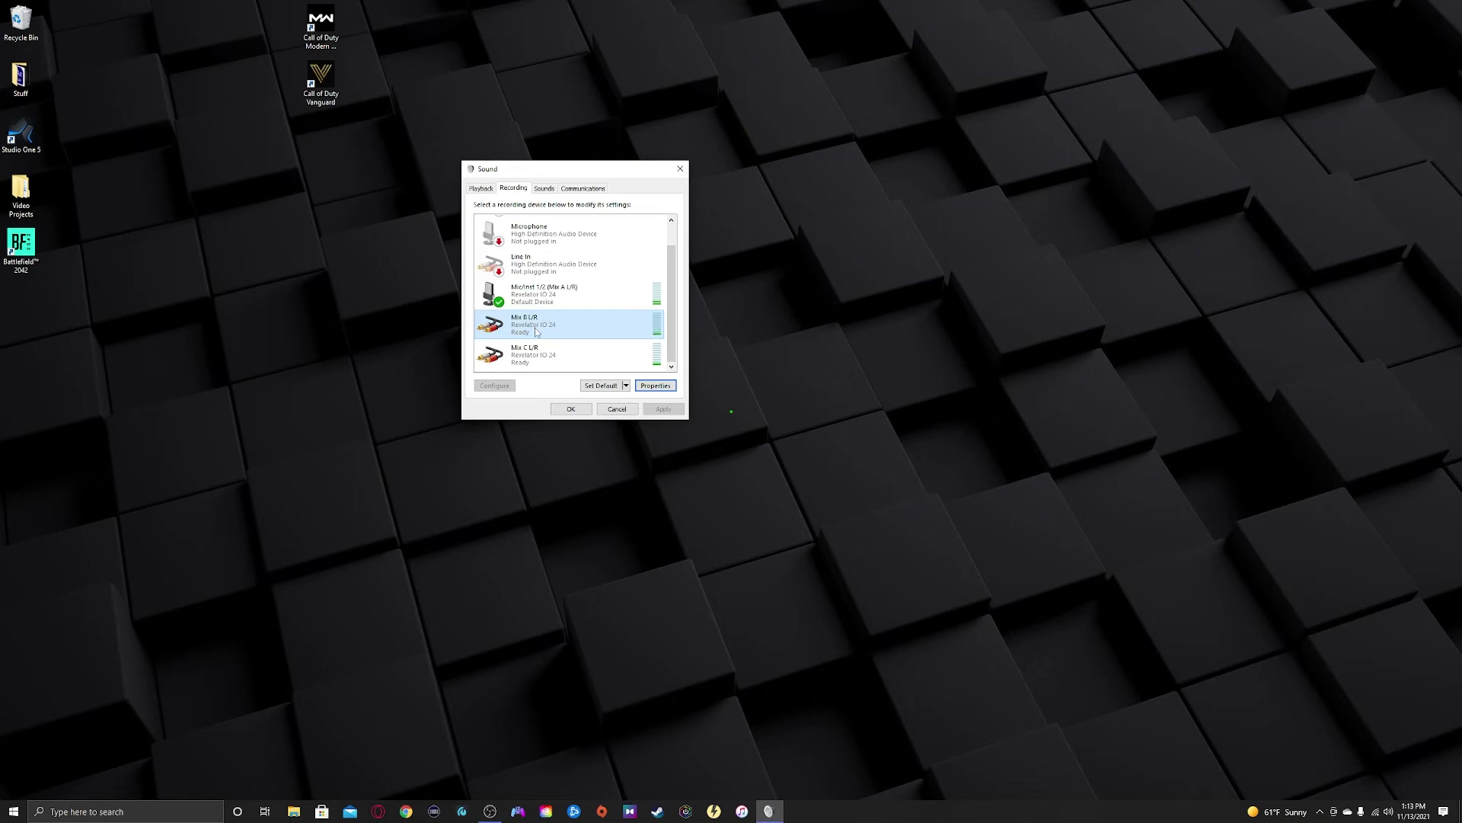
click(568, 409)
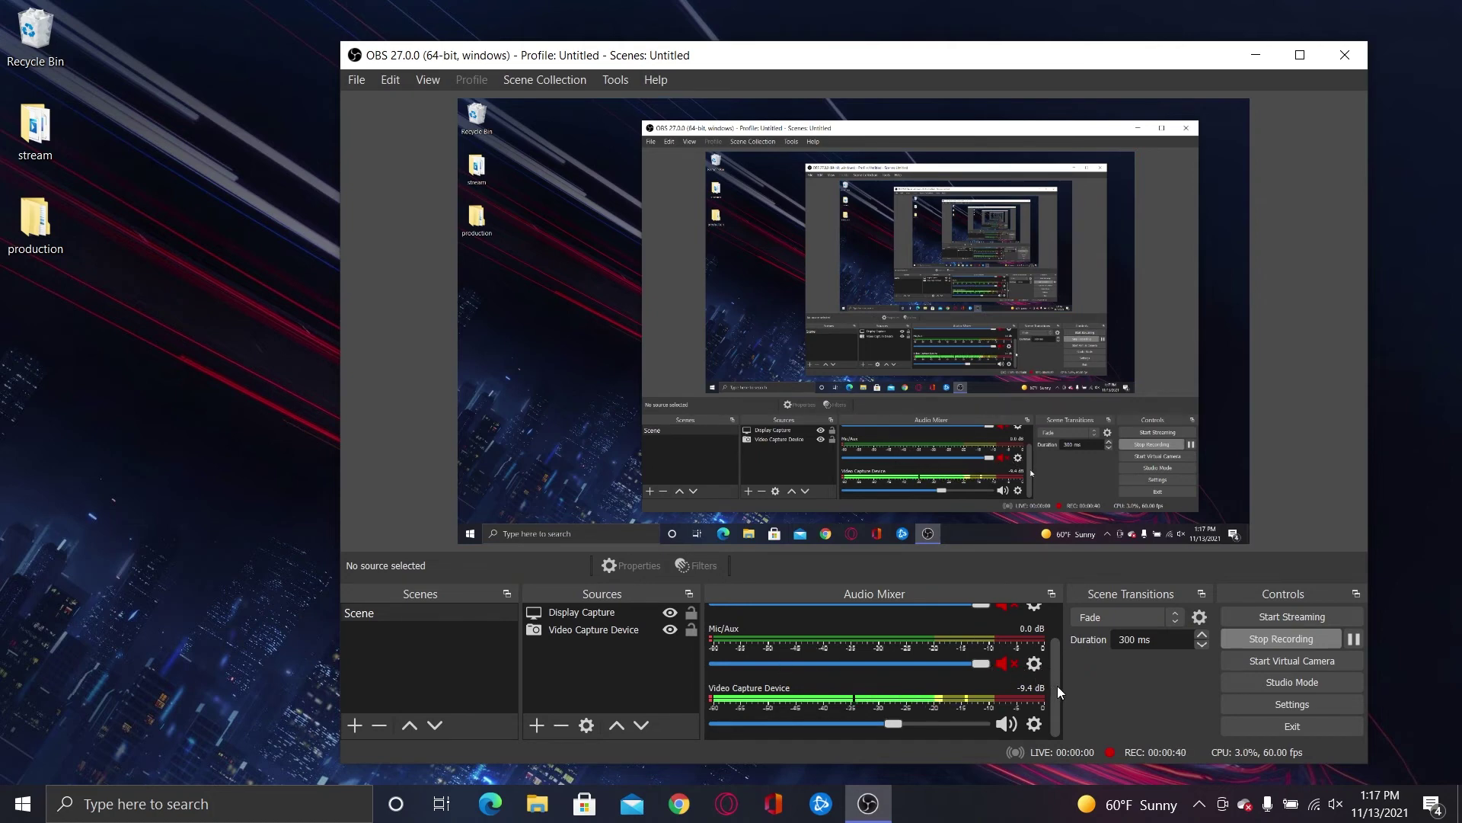
- Drag the Video Capture Device slider in the OBS Audio Mixer until it reads -7.0 dB
scroll(1057, 686, up, 3)
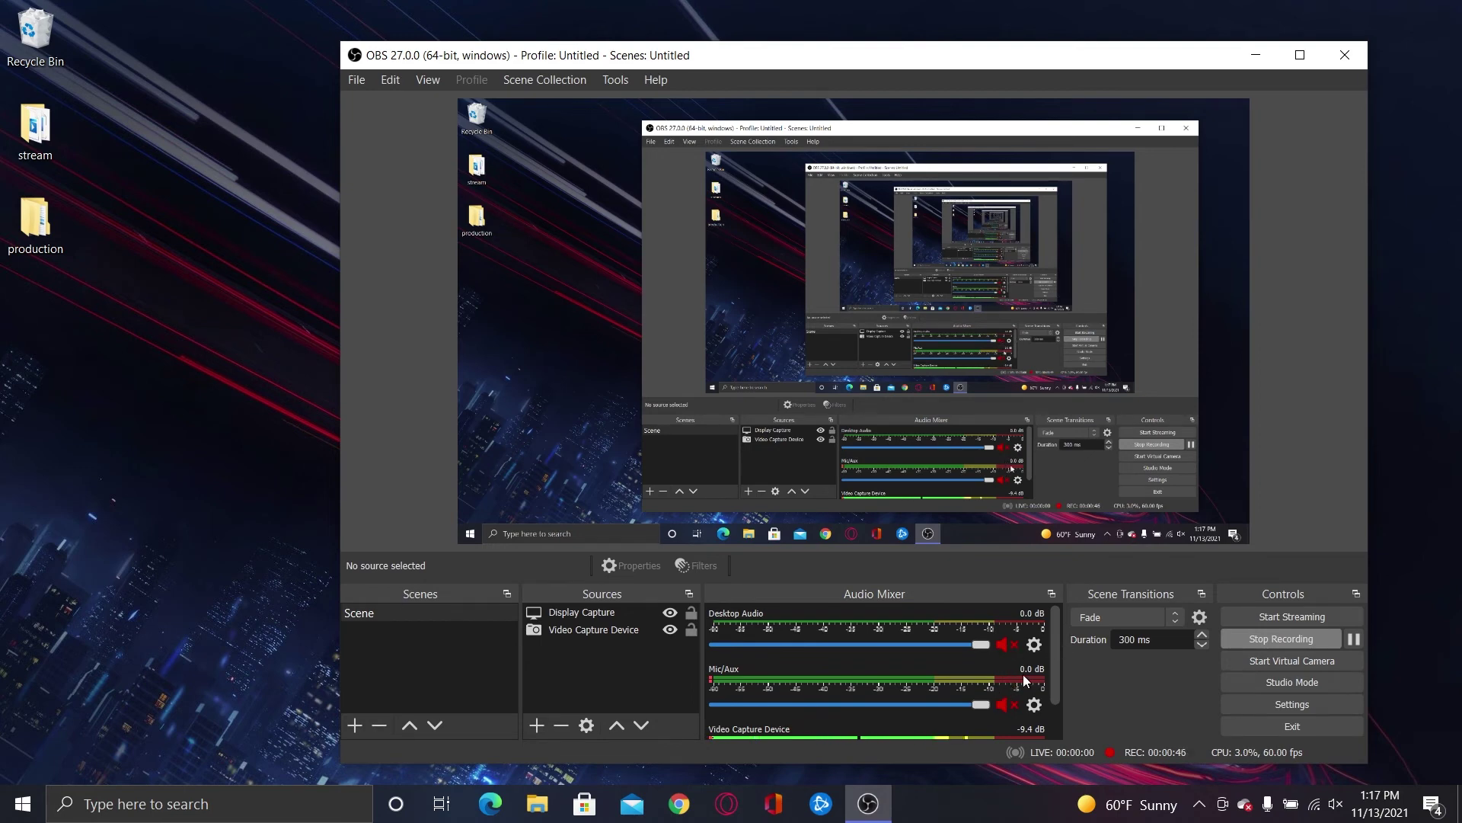
drag(1051, 651, 1053, 695)
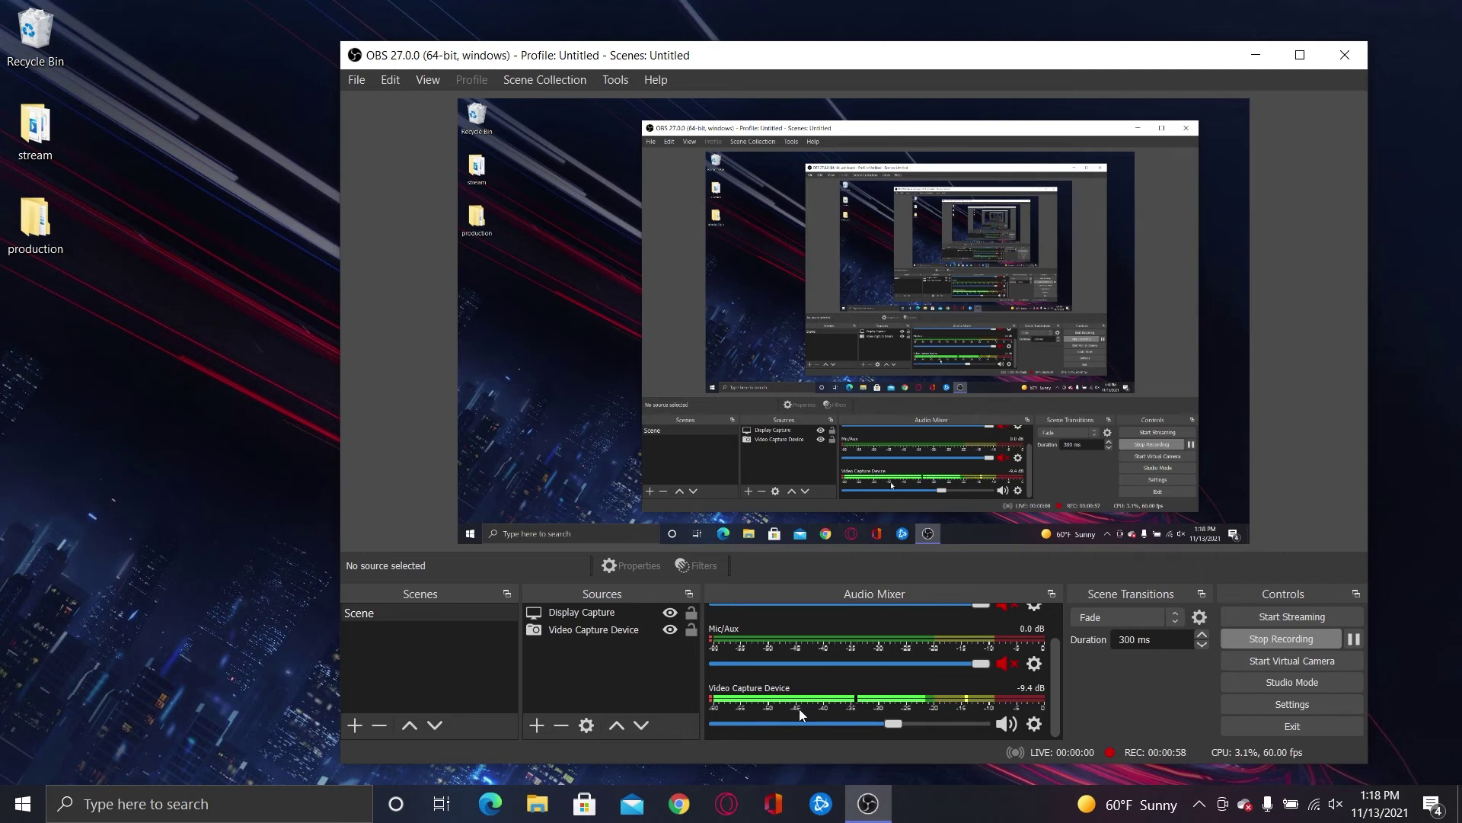
click(897, 725)
drag(899, 742, 910, 740)
click(1034, 724)
click(1072, 709)
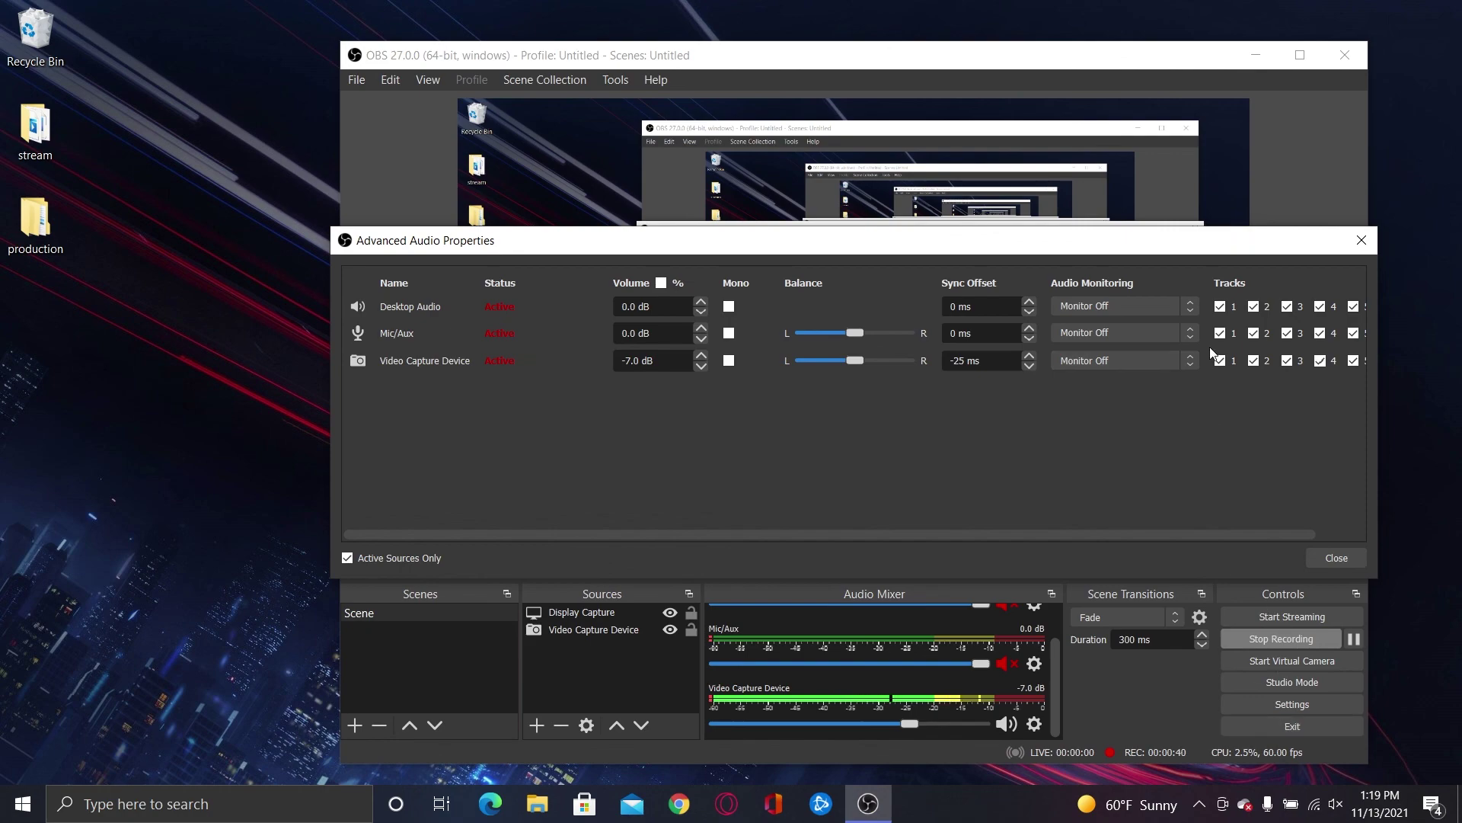
click(1362, 240)
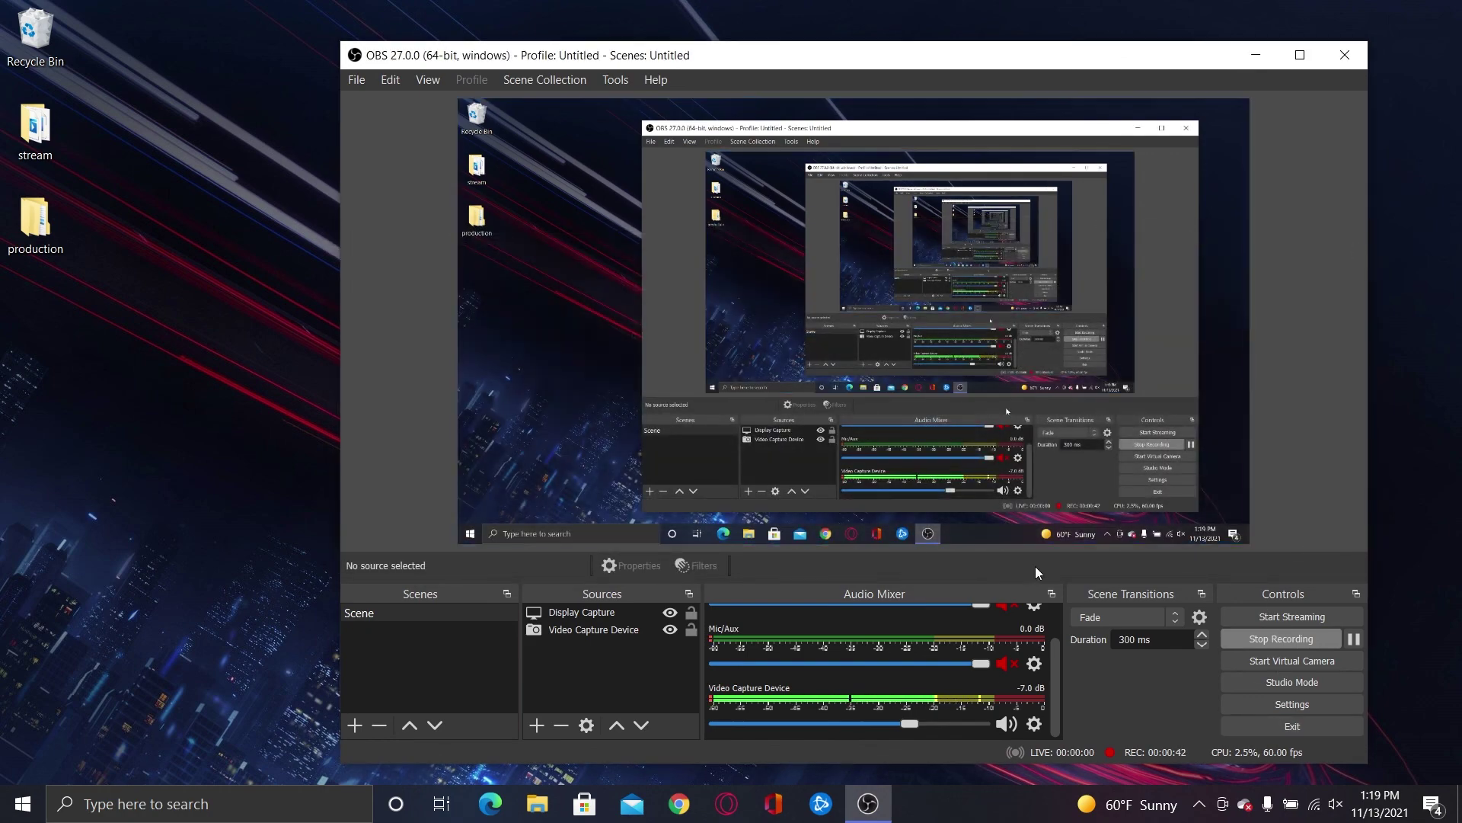